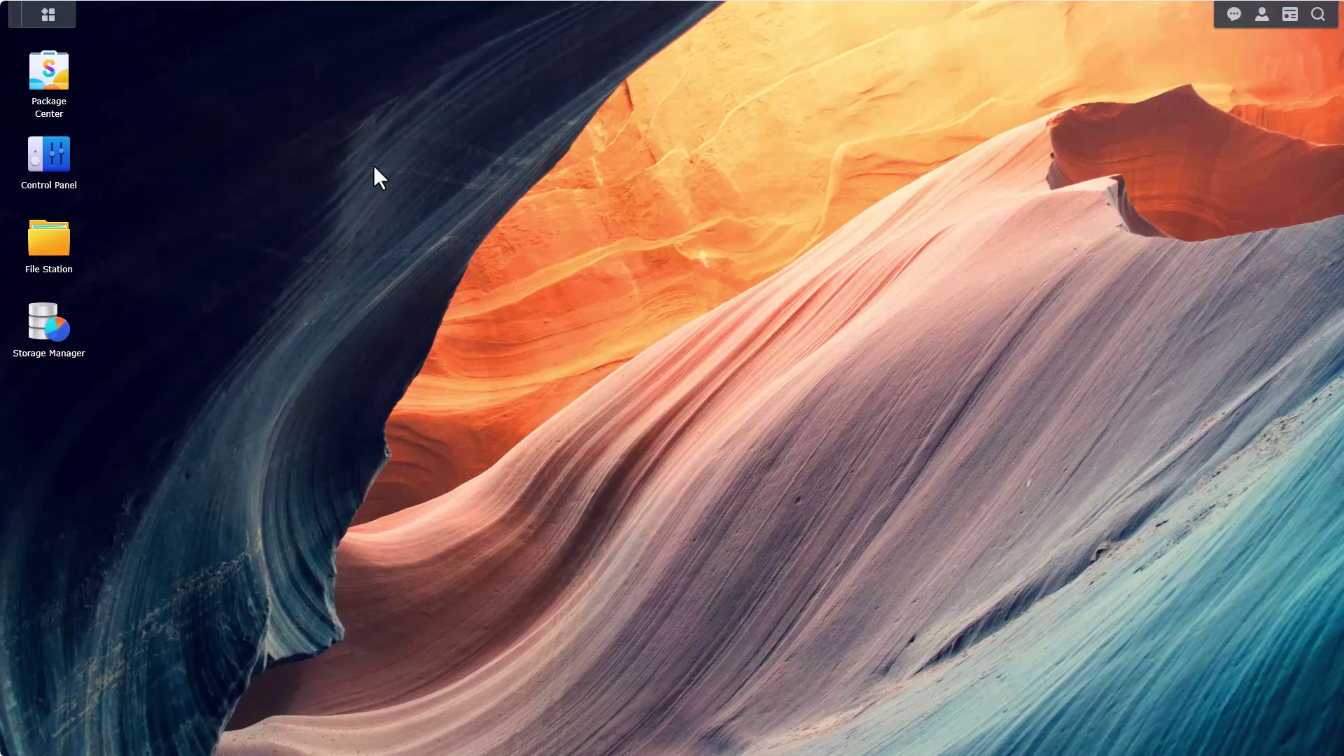
- Accept the Package Center terms, then search 'hyper' and install Hyper Backup Vault
{"action": "left_click", "coordinate": [61, 78]}
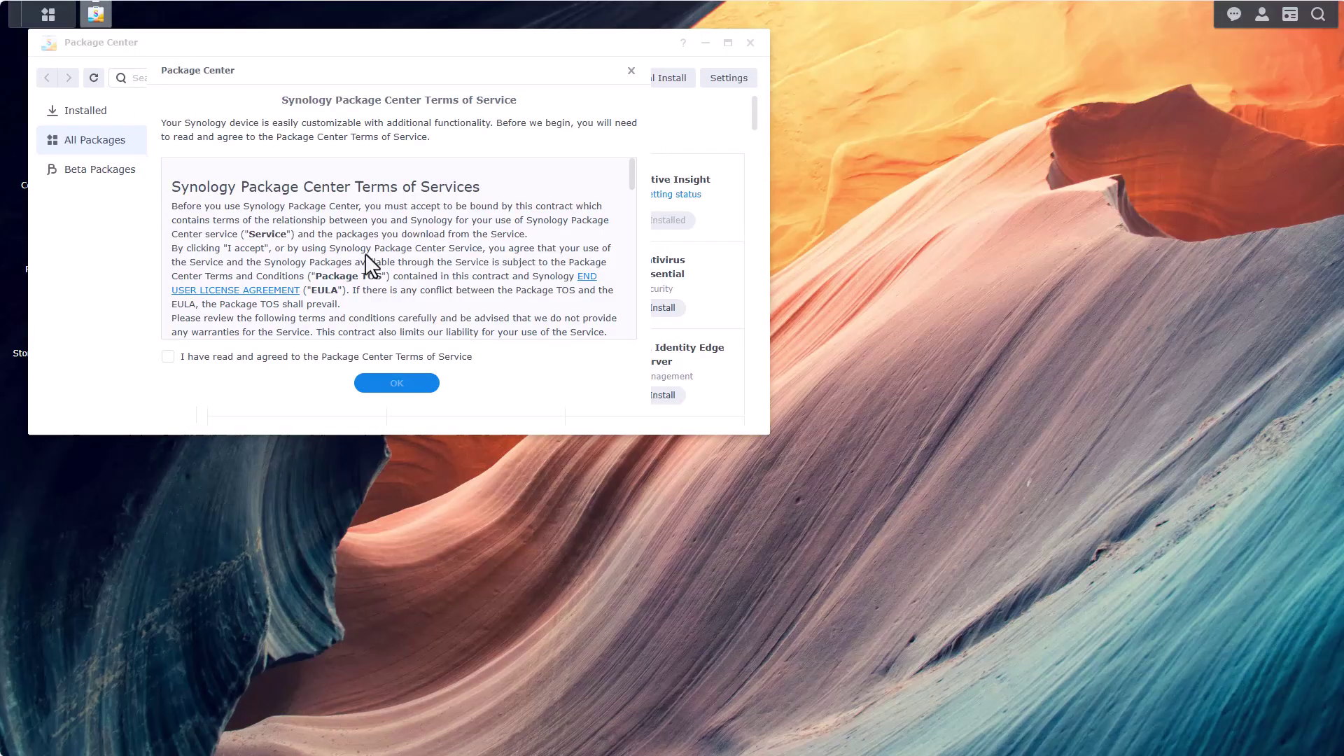
{"action": "left_click", "coordinate": [316, 356]}
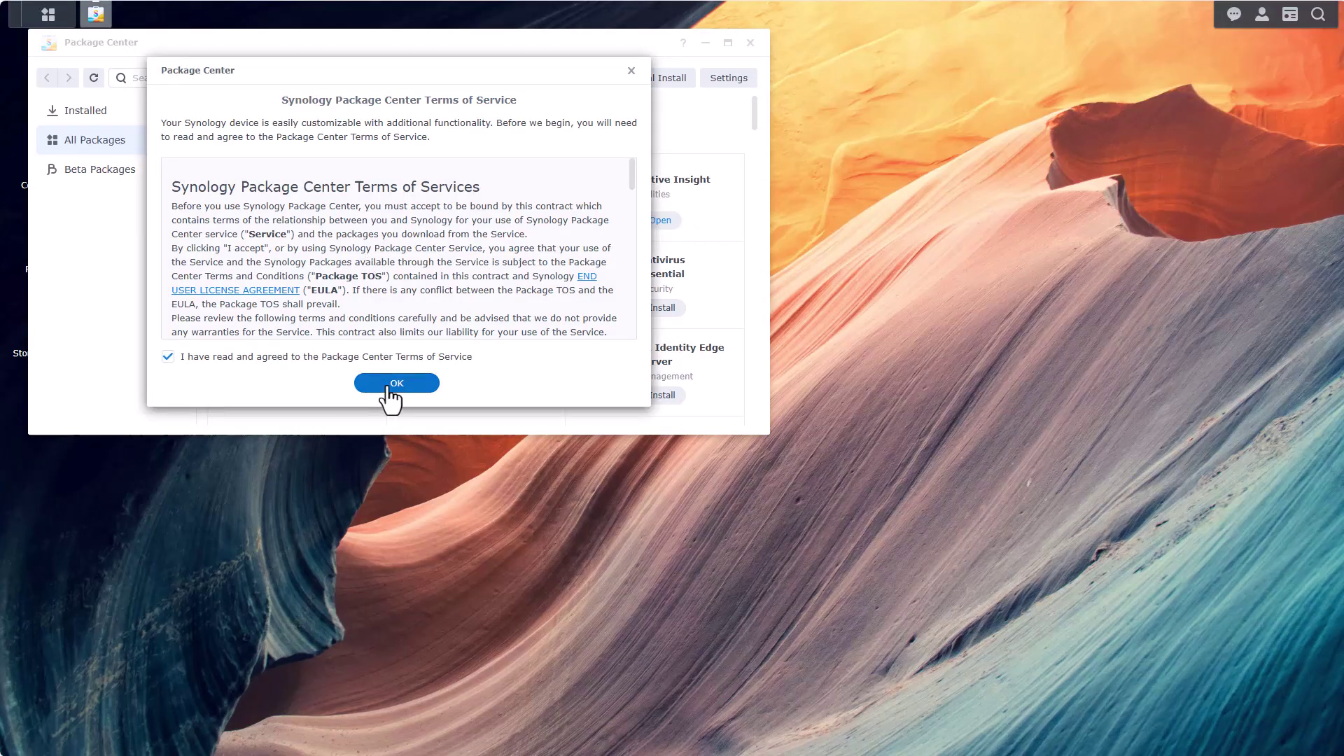
{"action": "left_click", "coordinate": [386, 389]}
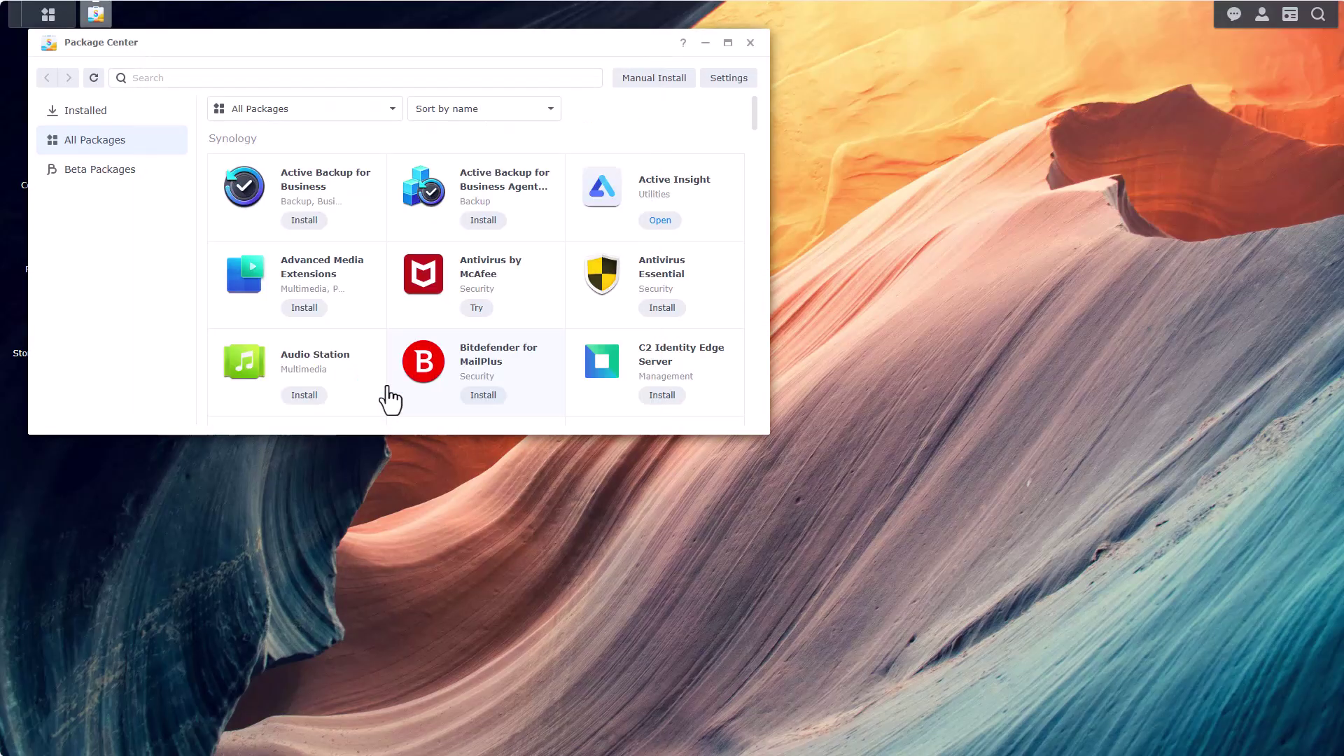
{"action": "left_click", "coordinate": [276, 83]}
{"action": "type", "text": "hyper"}
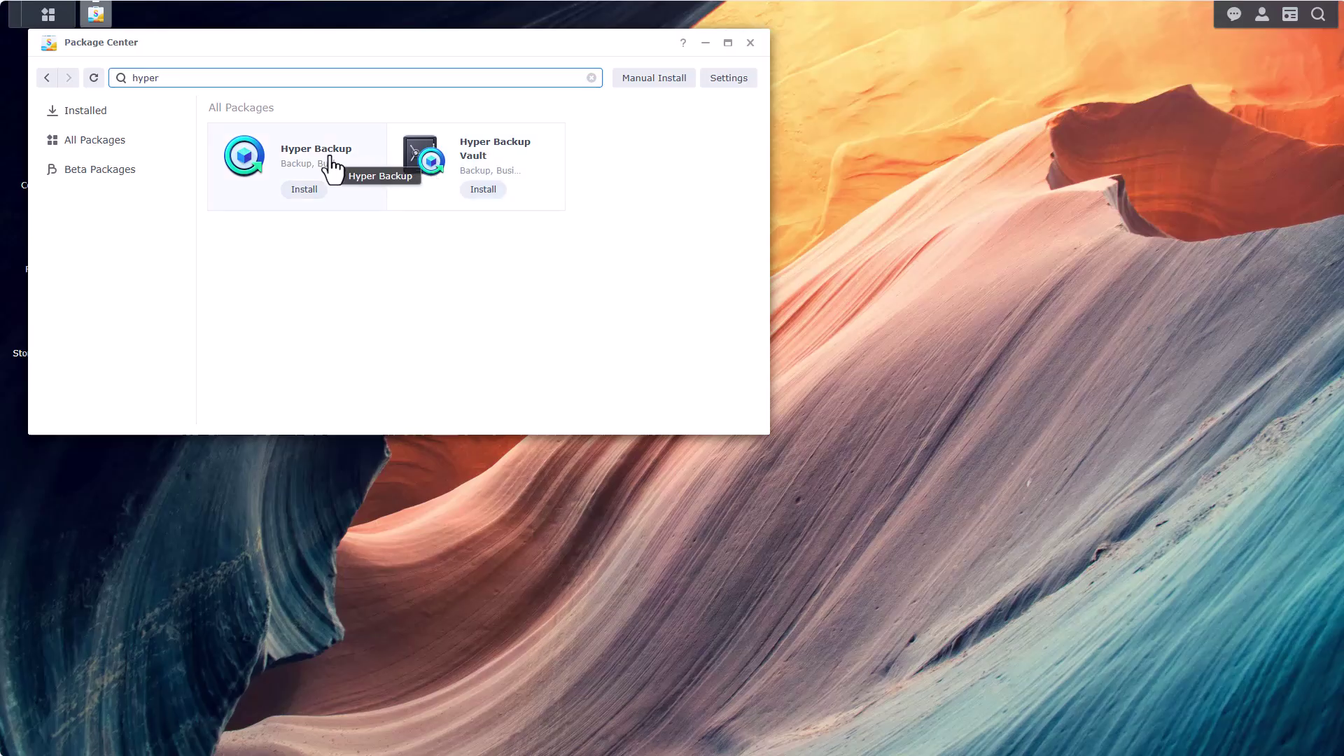
{"action": "left_click", "coordinate": [480, 191]}
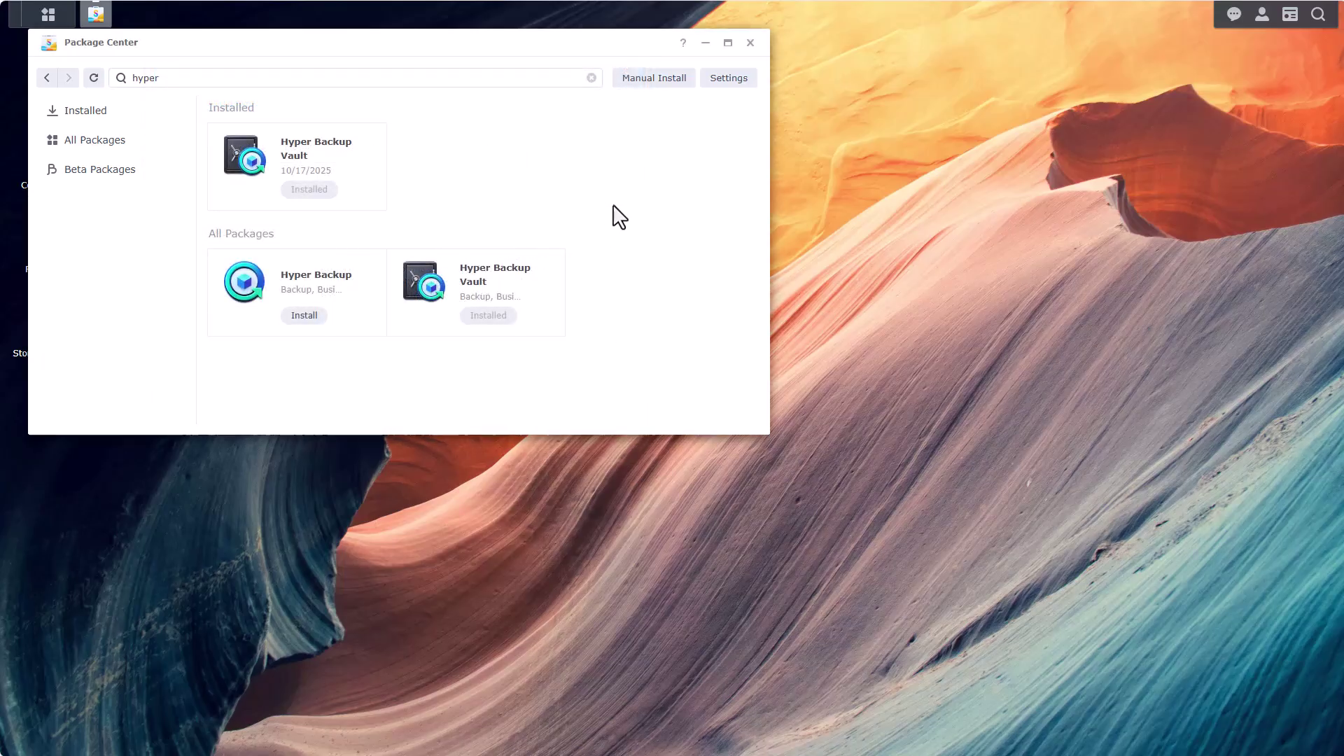
{"action": "left_click", "coordinate": [751, 42]}
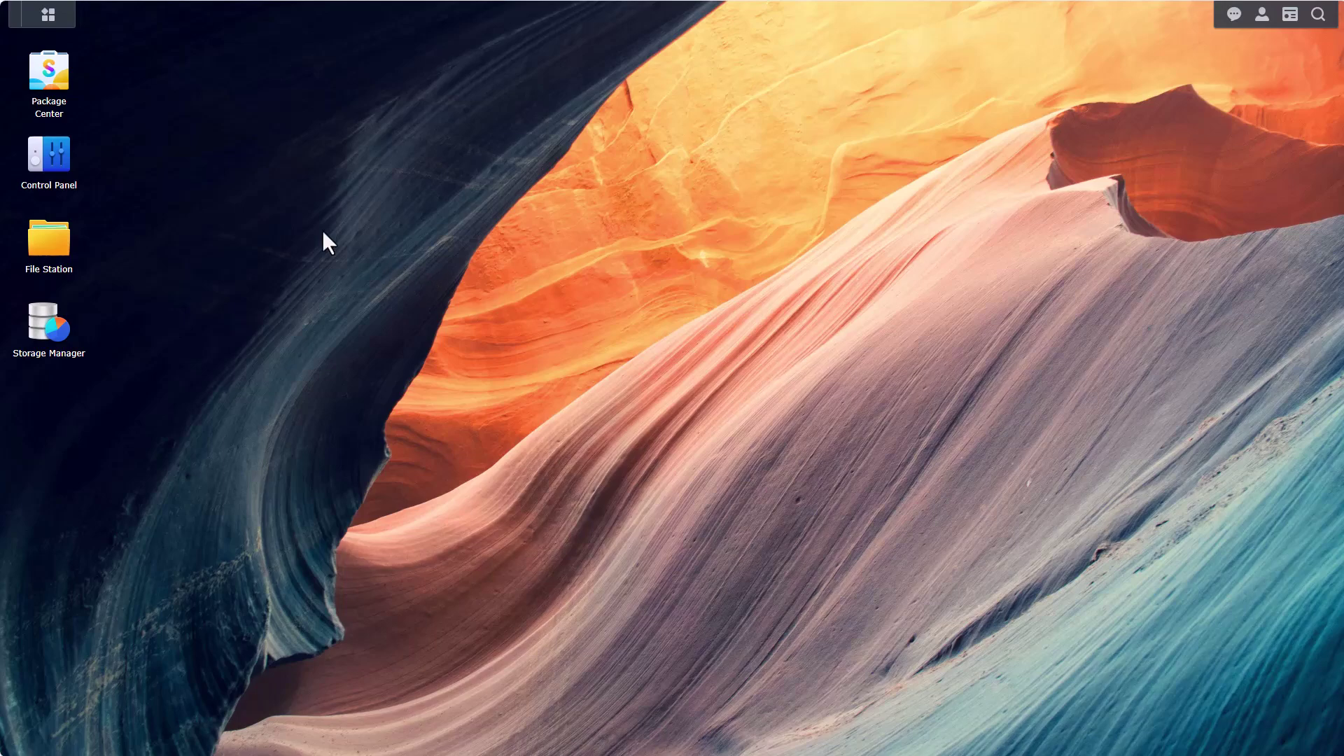
- Confirm LAN 1 gets 192.168.20.132 by DHCP under Network Interface, then open User & Group
{"action": "left_click", "coordinate": [51, 171]}
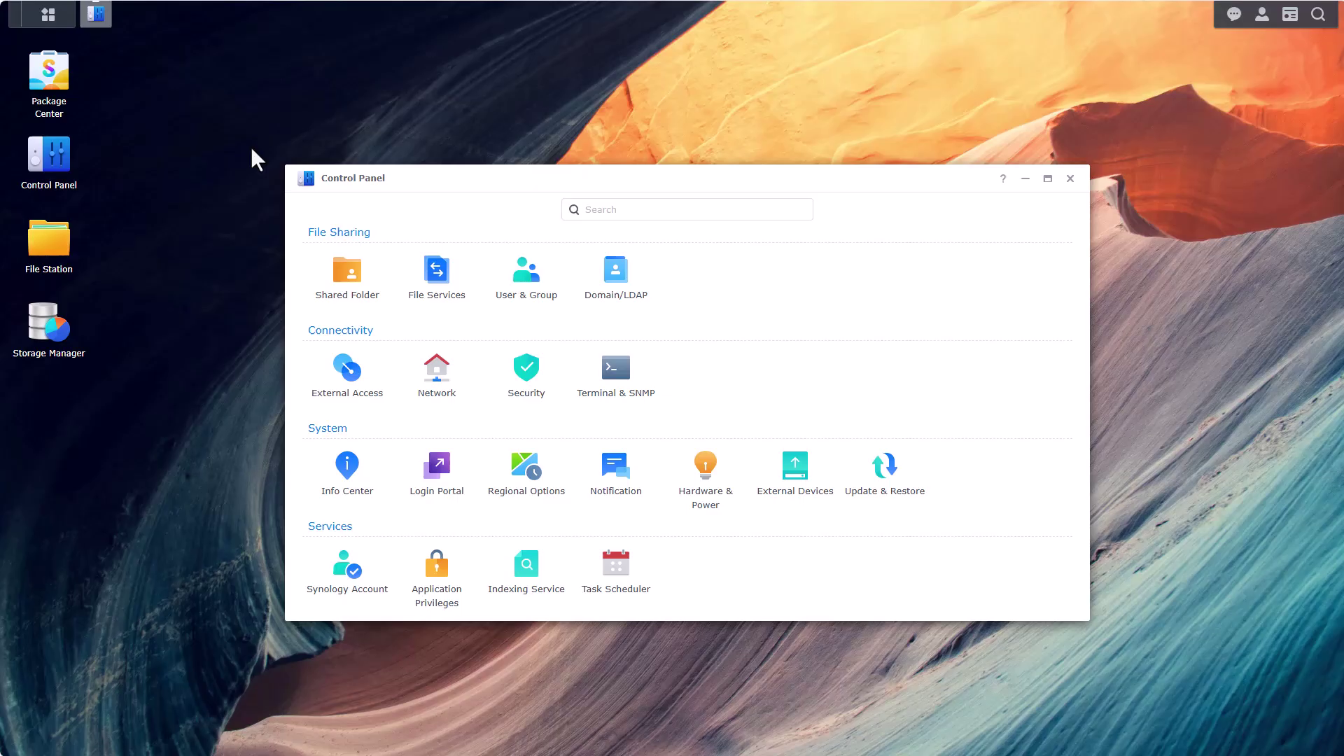
{"action": "left_click", "coordinate": [420, 381]}
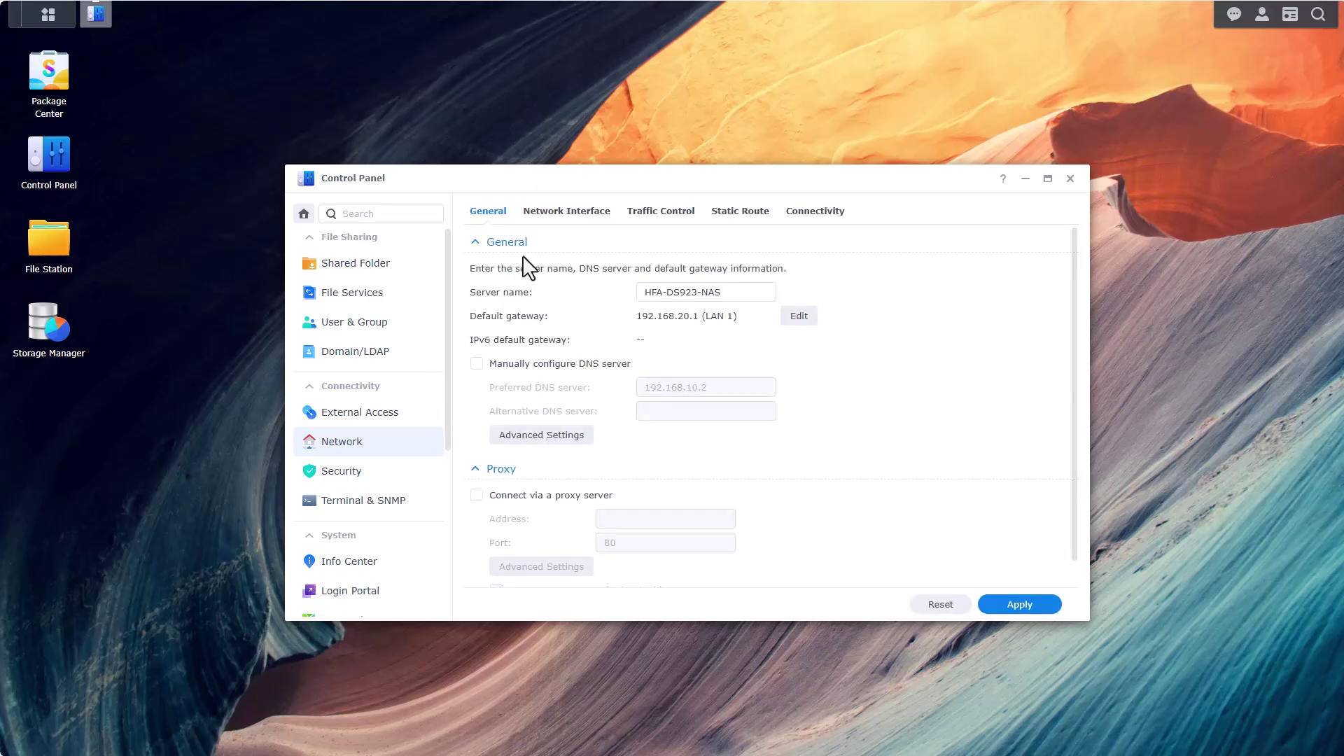
{"action": "left_click", "coordinate": [541, 212]}
{"action": "left_click", "coordinate": [587, 275]}
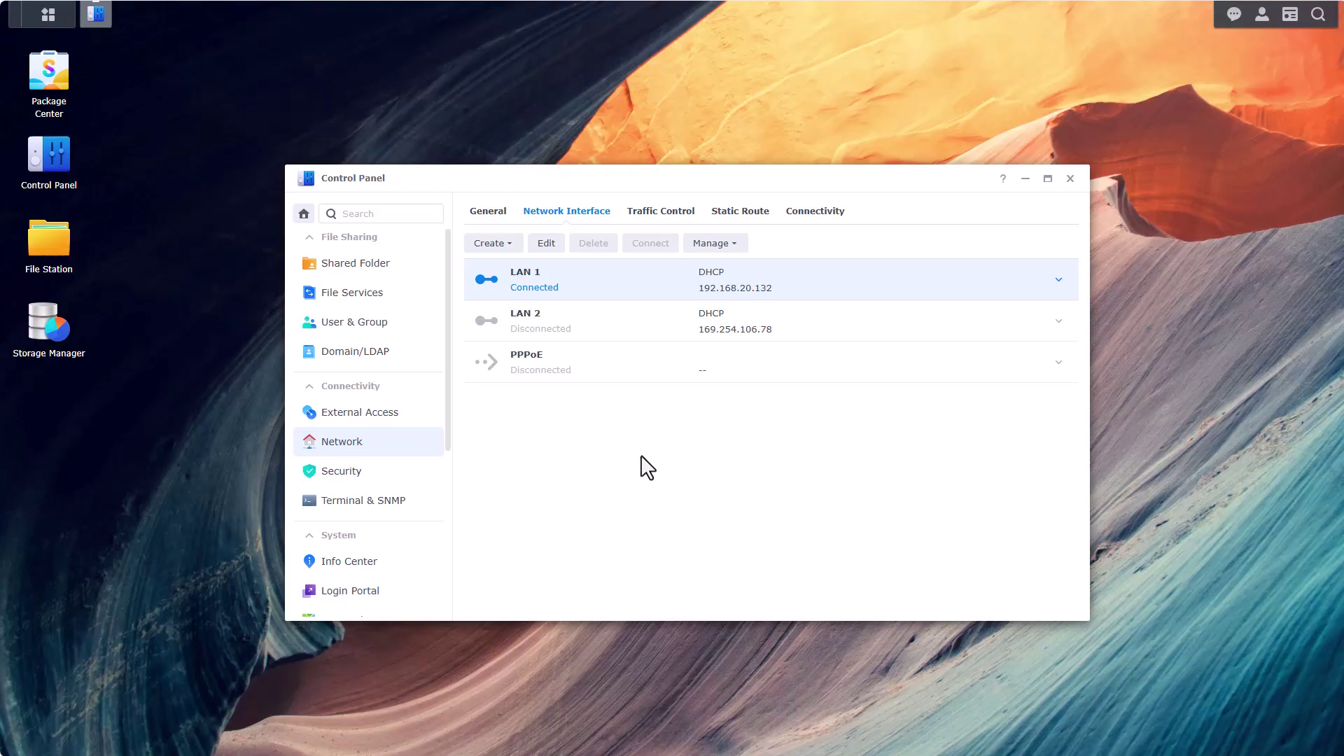
{"action": "left_click", "coordinate": [383, 343]}
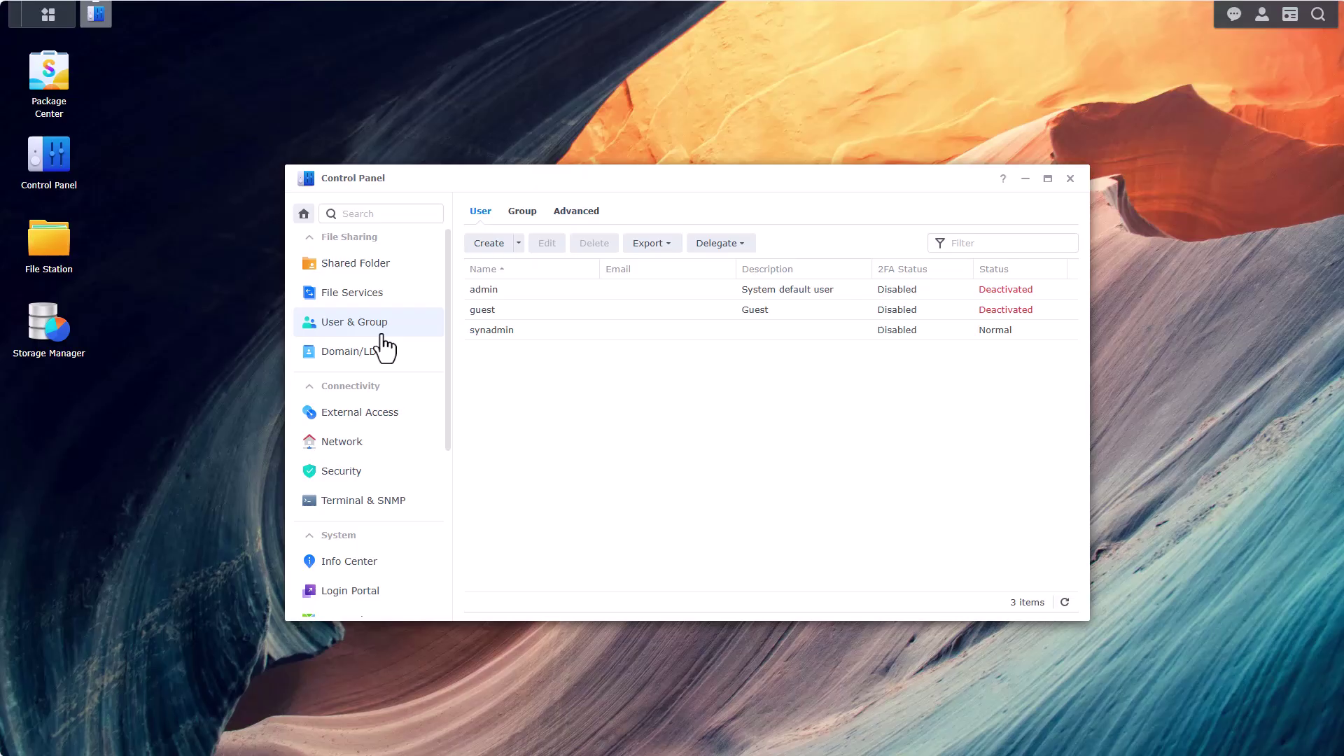
- Start creating a new user named 'demo-account'
{"action": "left_click", "coordinate": [523, 250]}
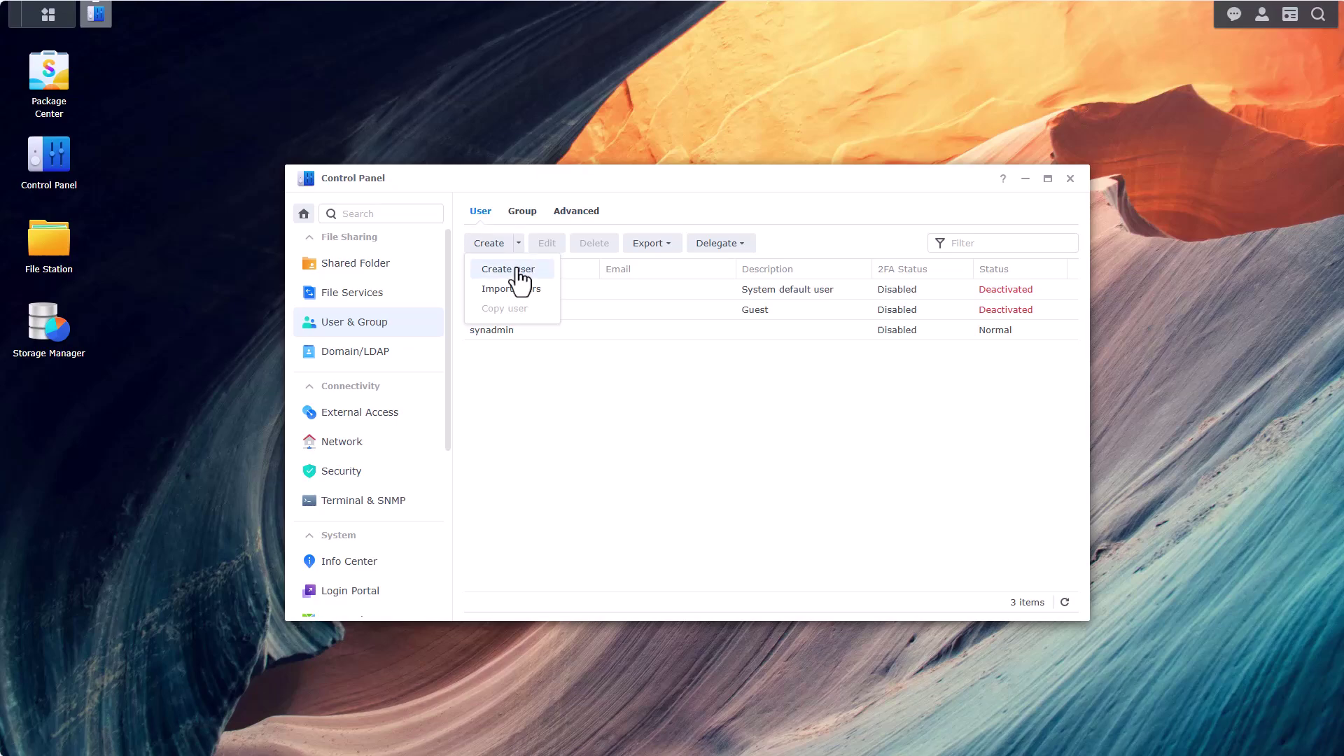
{"action": "left_click", "coordinate": [511, 270]}
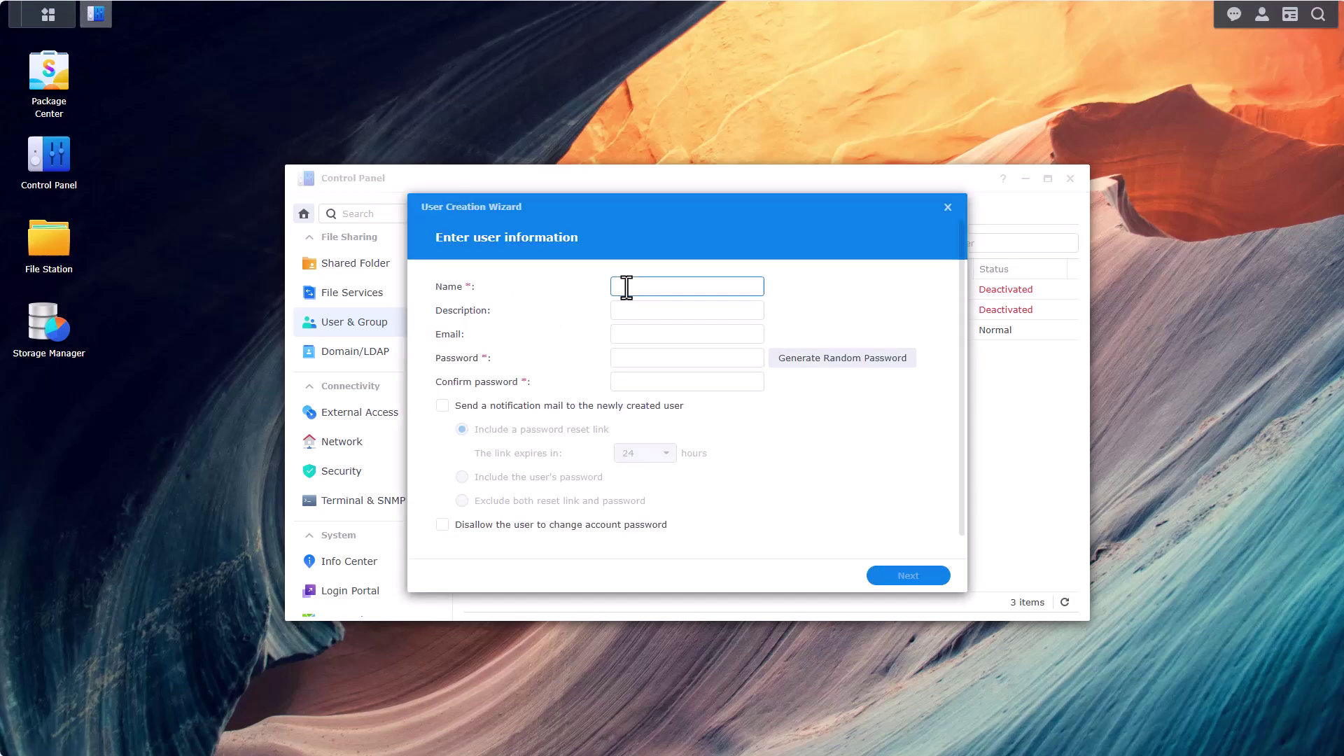
{"action": "type", "text": "demo"}
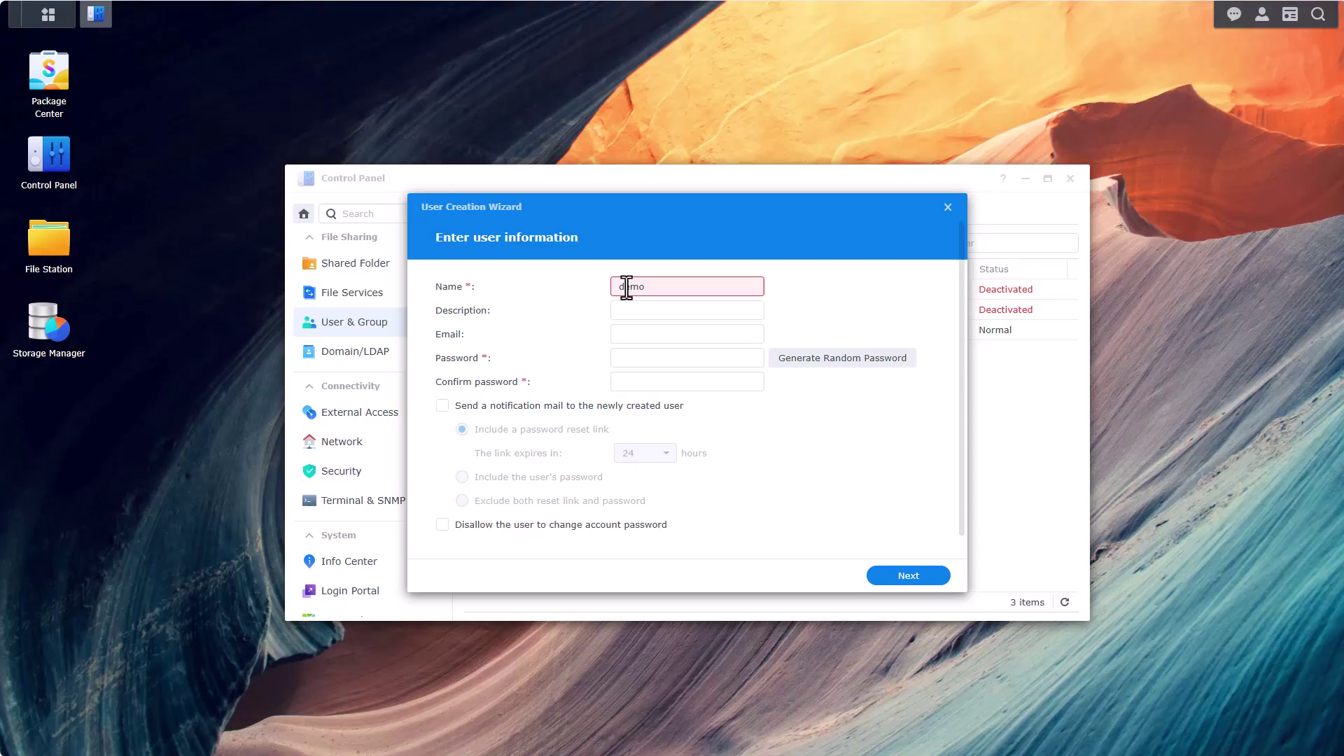
{"action": "type", "text": "-account"}
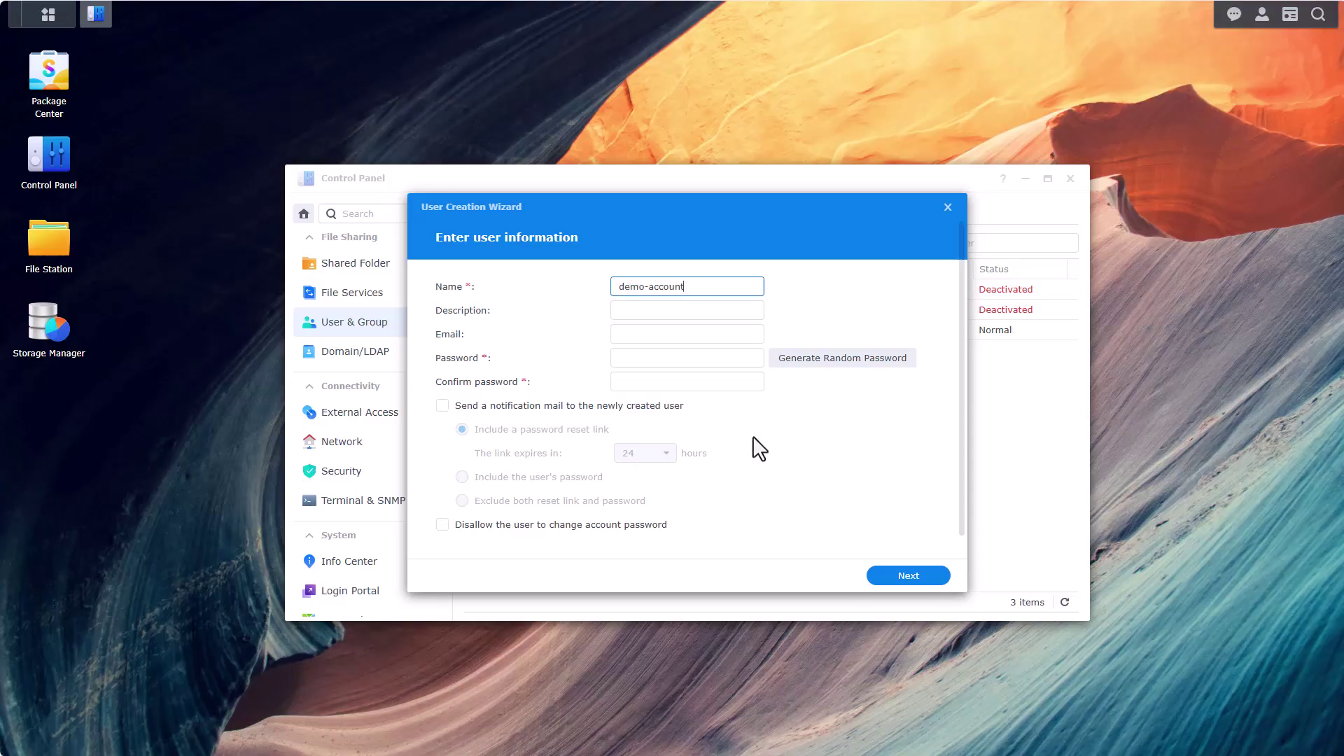
{"action": "left_click", "coordinate": [907, 575]}
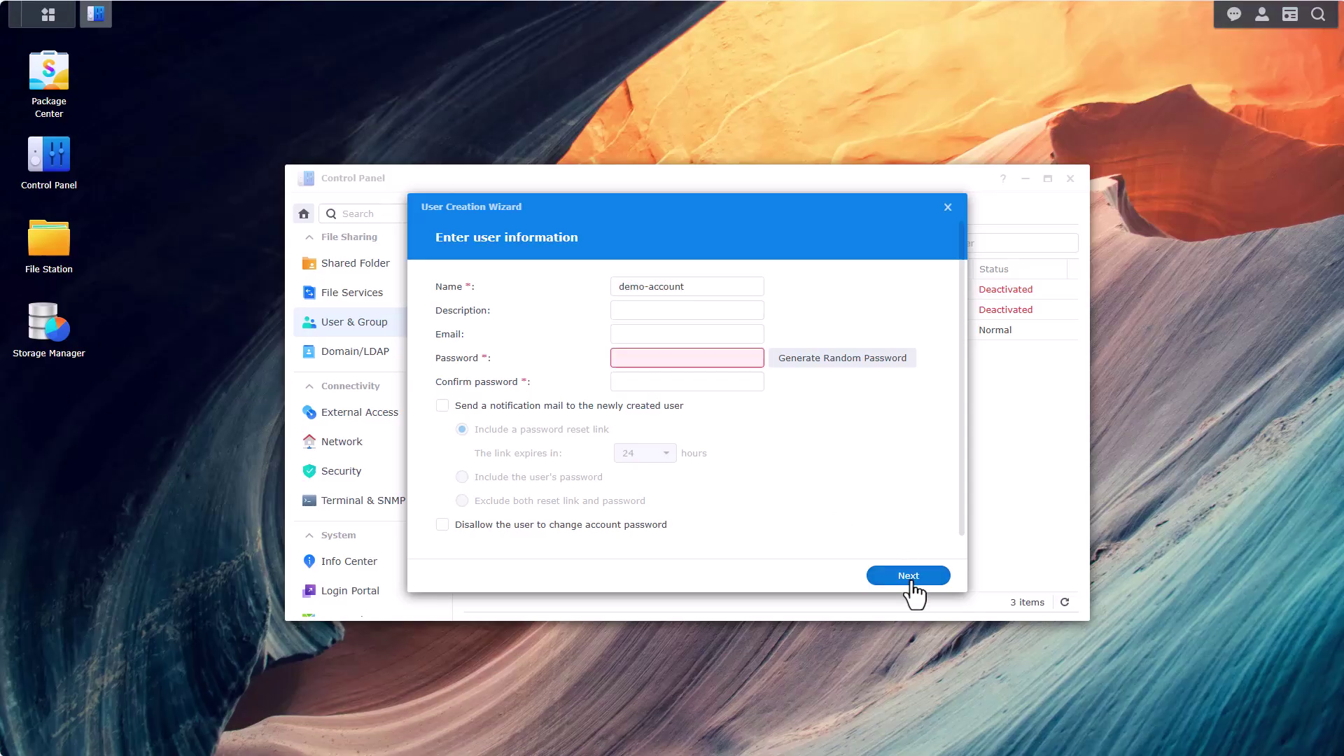
- Enter and confirm the account password, then continue to group membership
{"action": "left_click", "coordinate": [642, 361]}
{"action": "type", "text": "********"}
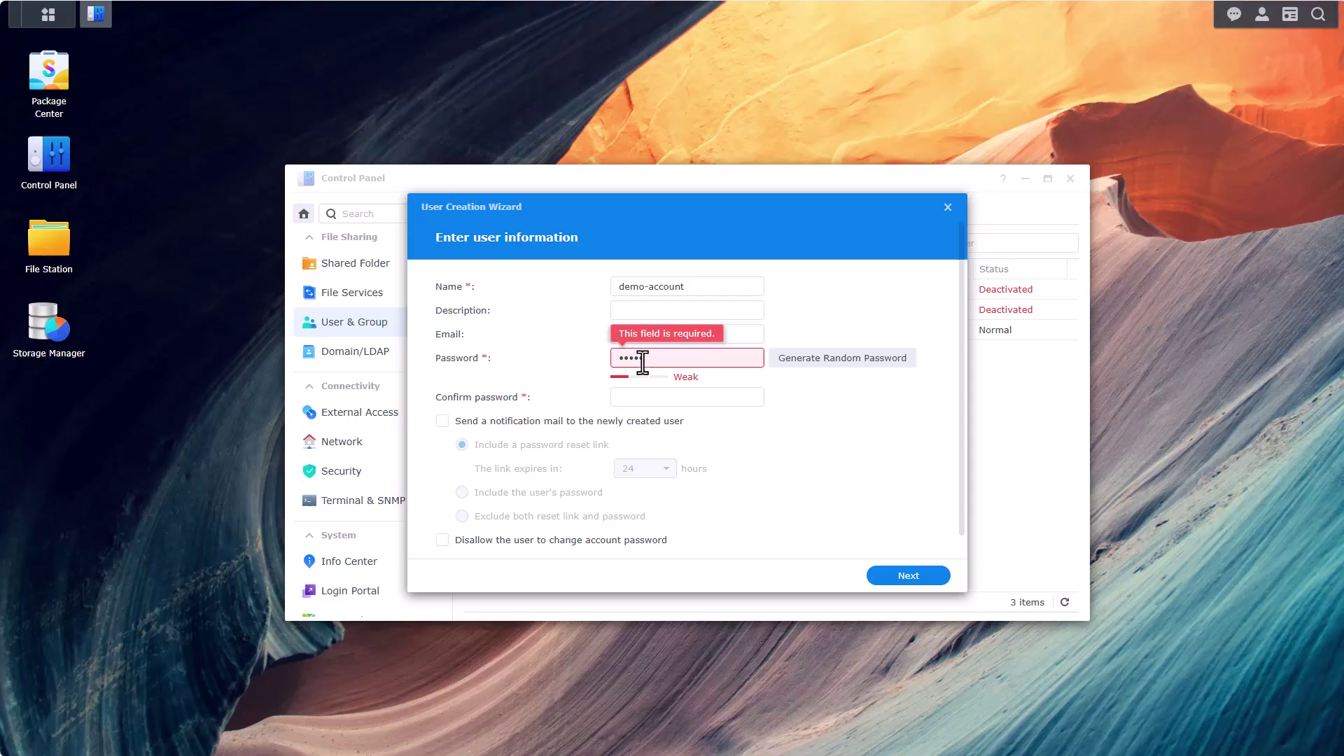
{"action": "key", "text": "Tab"}
{"action": "type", "text": "********"}
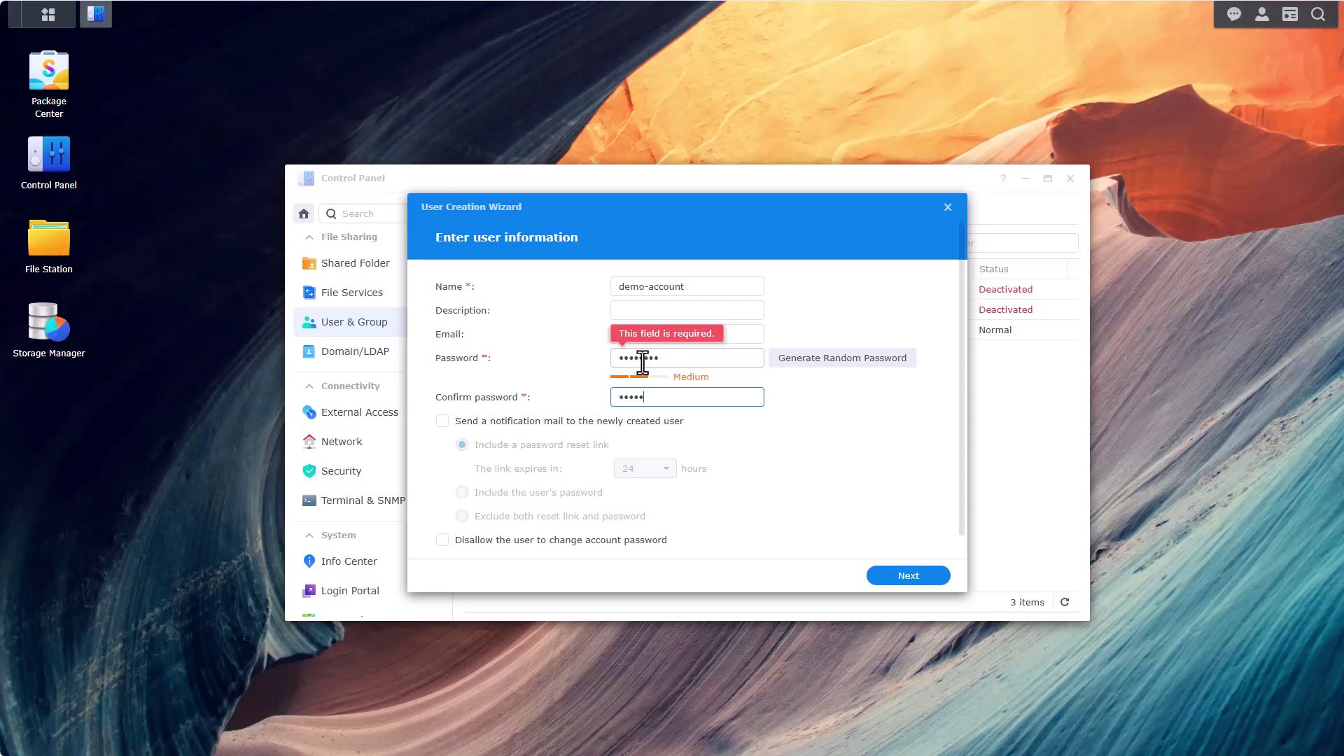
{"action": "left_click", "coordinate": [919, 578]}
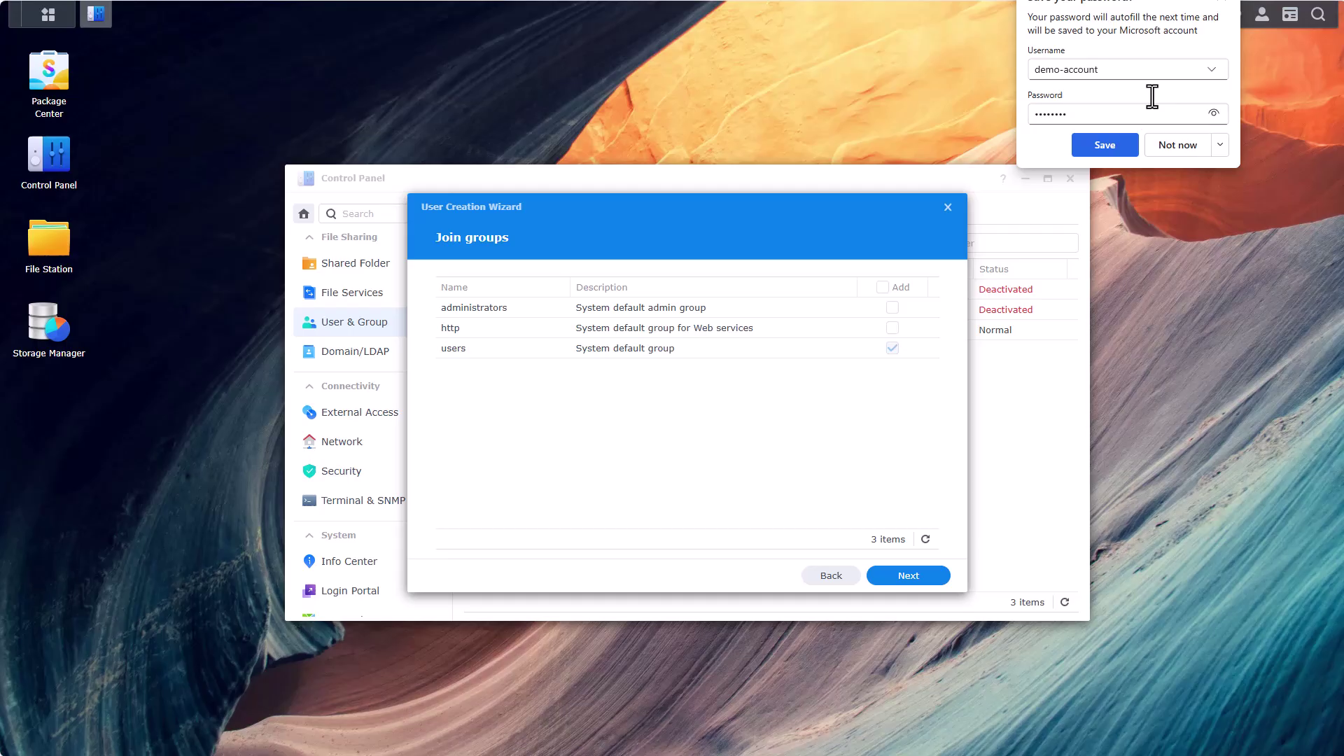
{"action": "left_click", "coordinate": [1219, 3]}
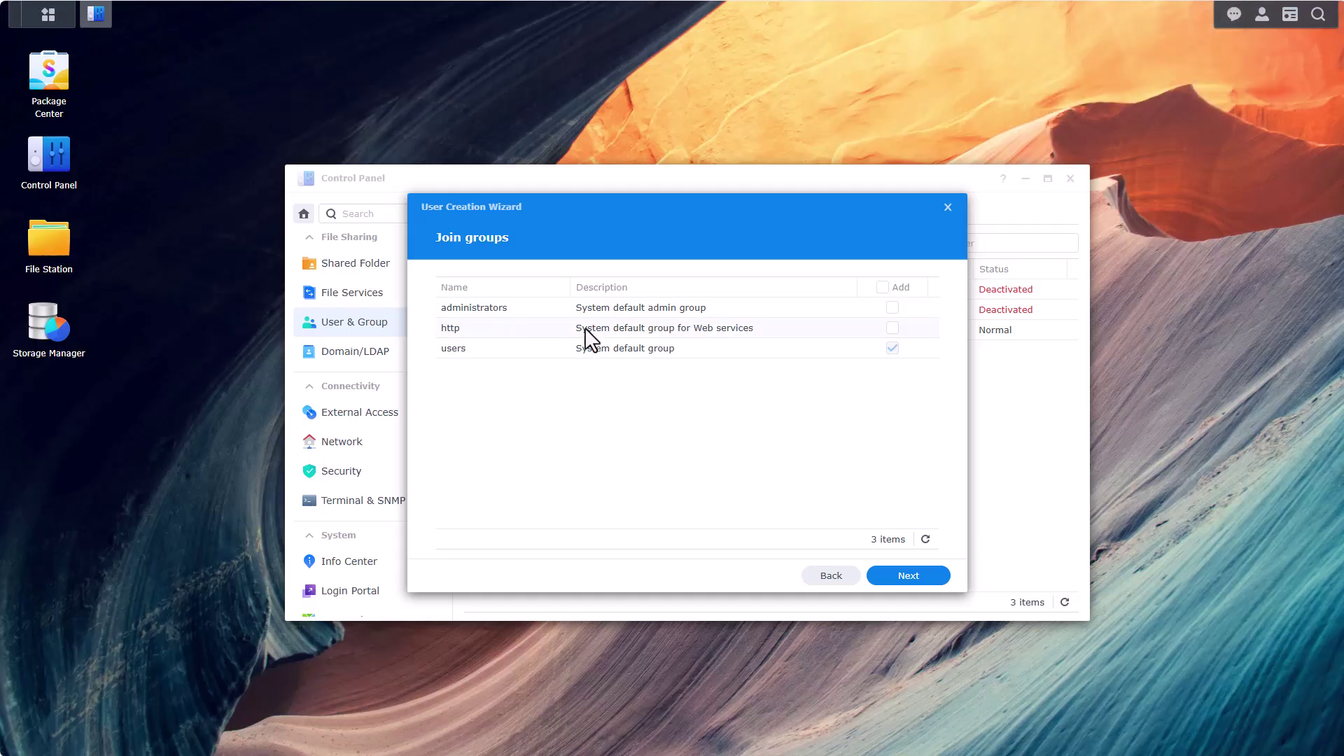
- Grant demo-account Read/Write access to the Hyper Backup shared folder
{"action": "left_click", "coordinate": [907, 575]}
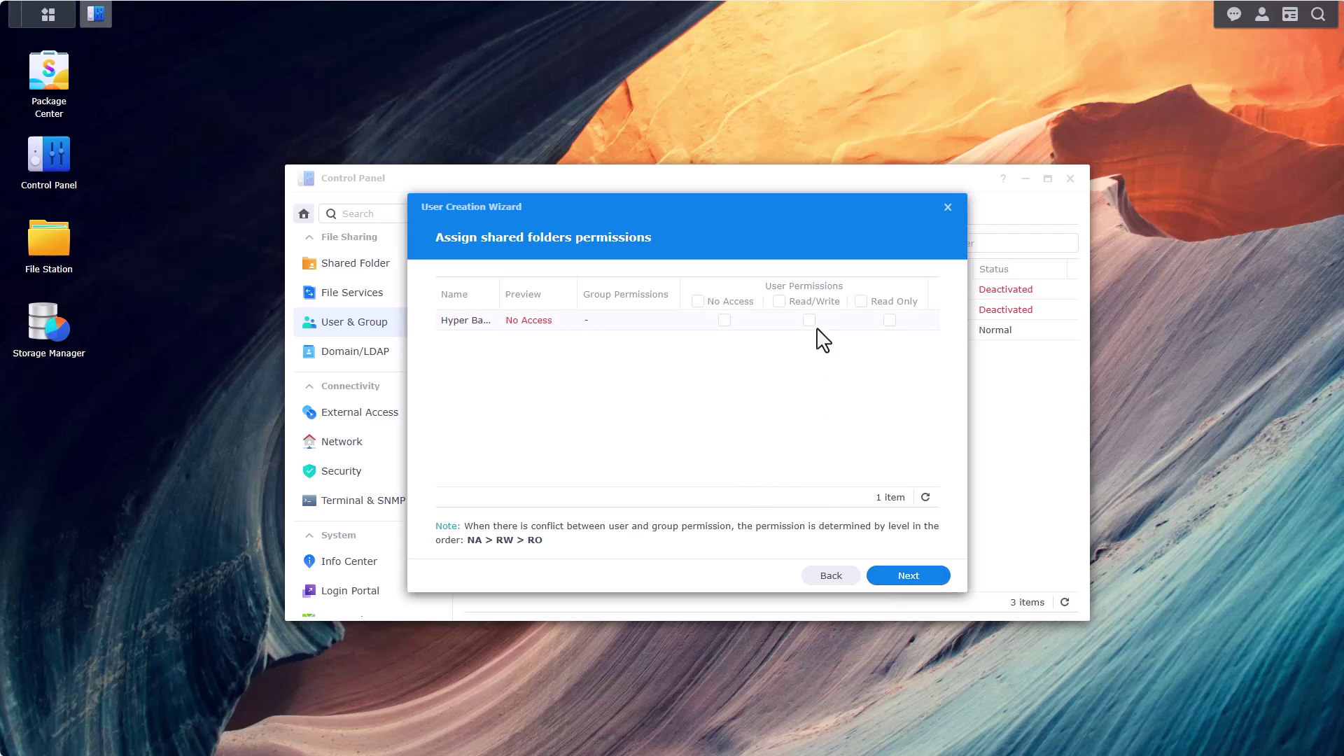
{"action": "left_click", "coordinate": [809, 321]}
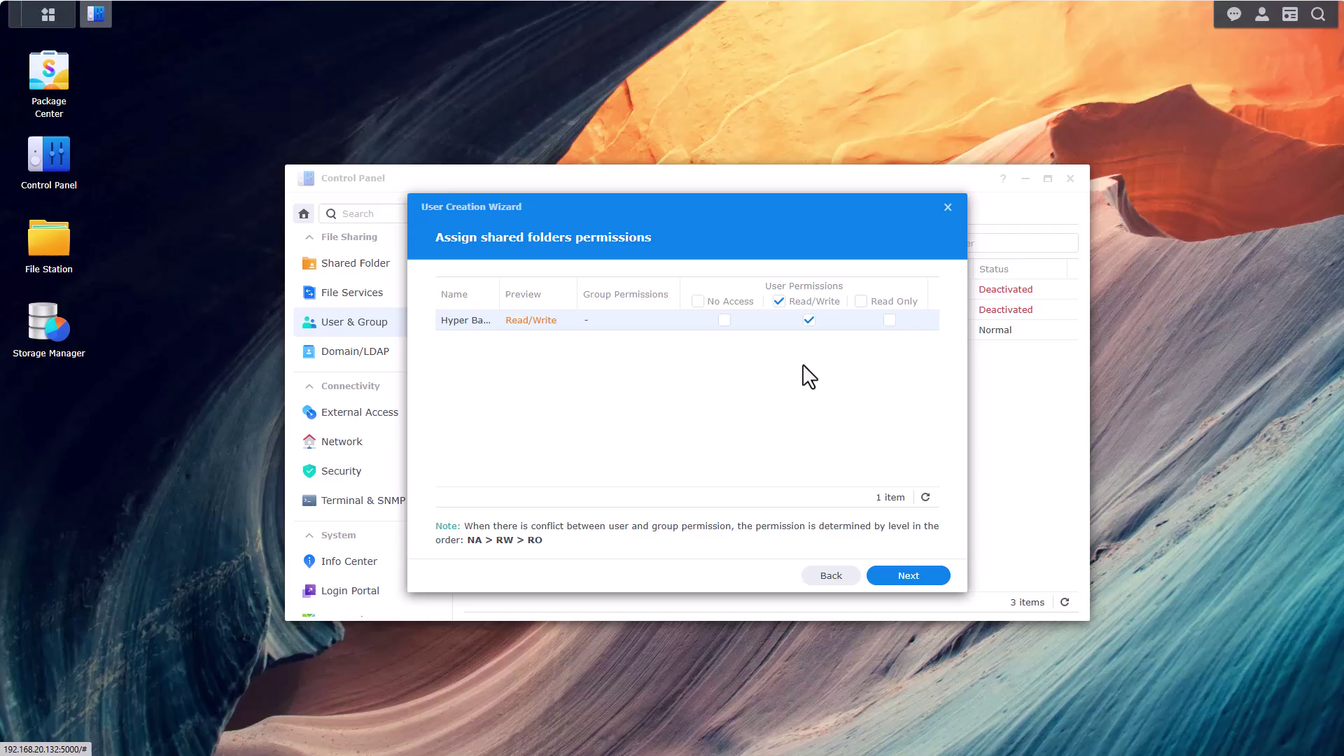
{"action": "left_click", "coordinate": [902, 577]}
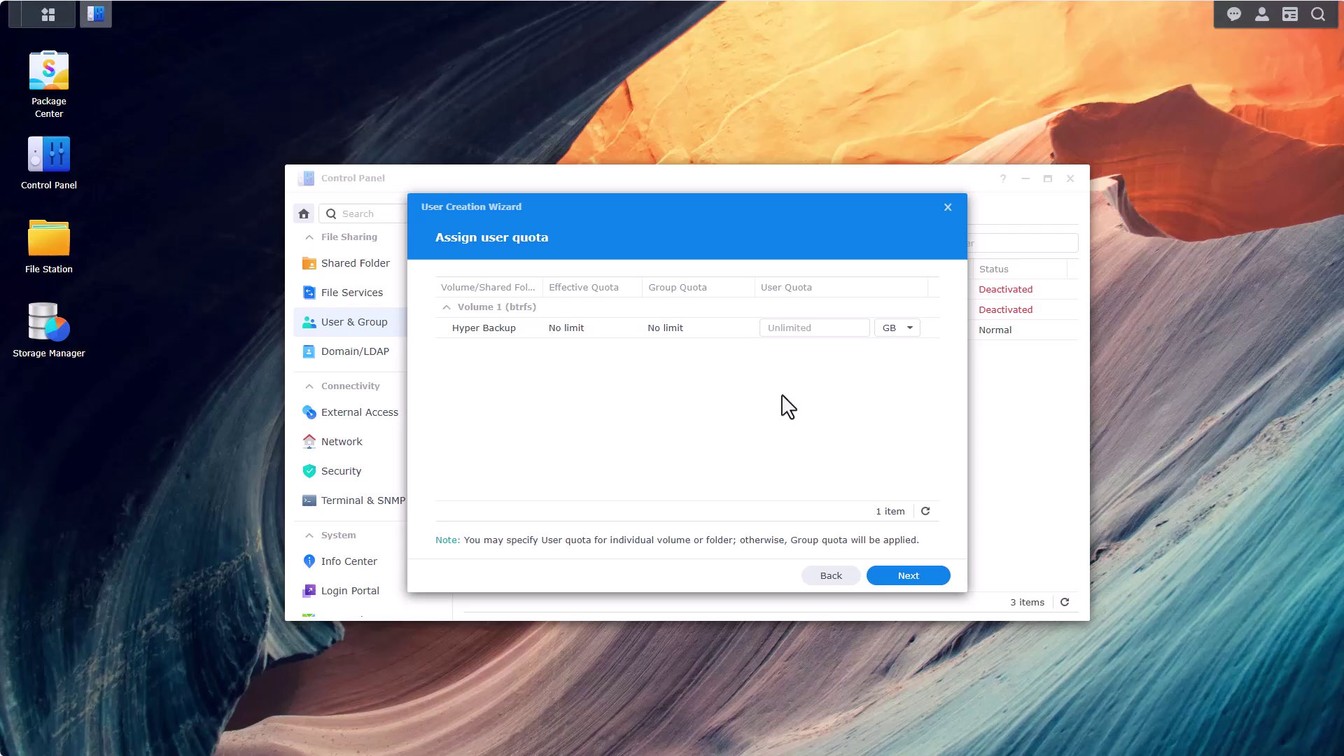
- Set a 50 GB quota on Hyper Backup and finish the wizard with default settings
{"action": "left_click", "coordinate": [803, 333]}
{"action": "type", "text": "500"}
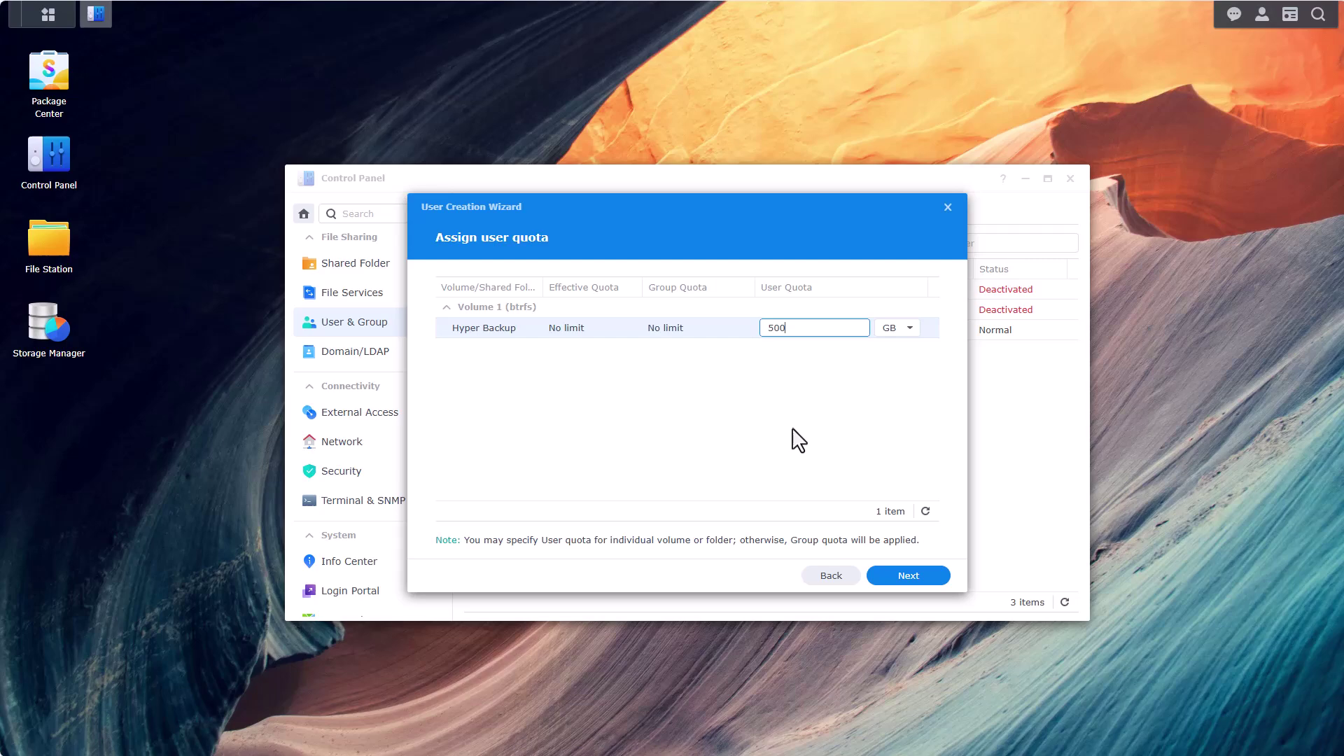
{"action": "key", "text": "BackSpace"}
{"action": "key", "text": "BackSpace"}
{"action": "left_click", "coordinate": [918, 581]}
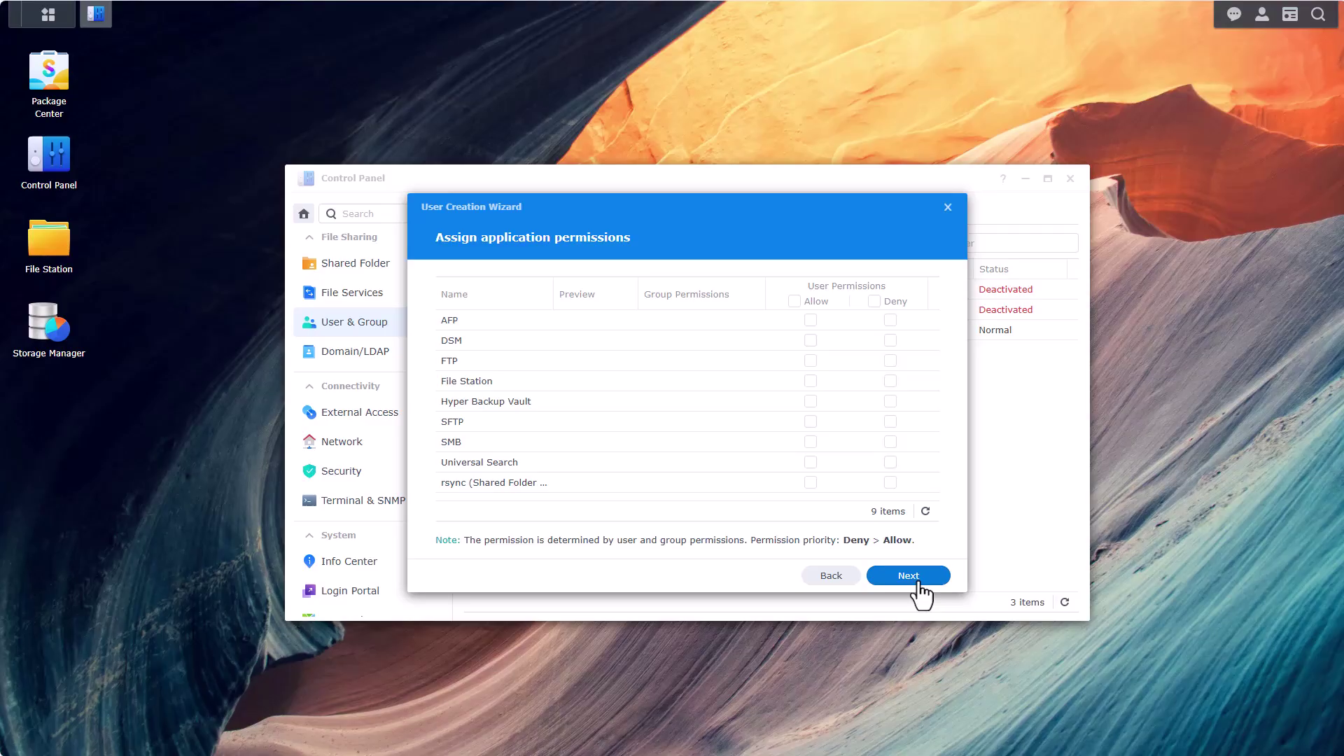
{"action": "left_click", "coordinate": [917, 582]}
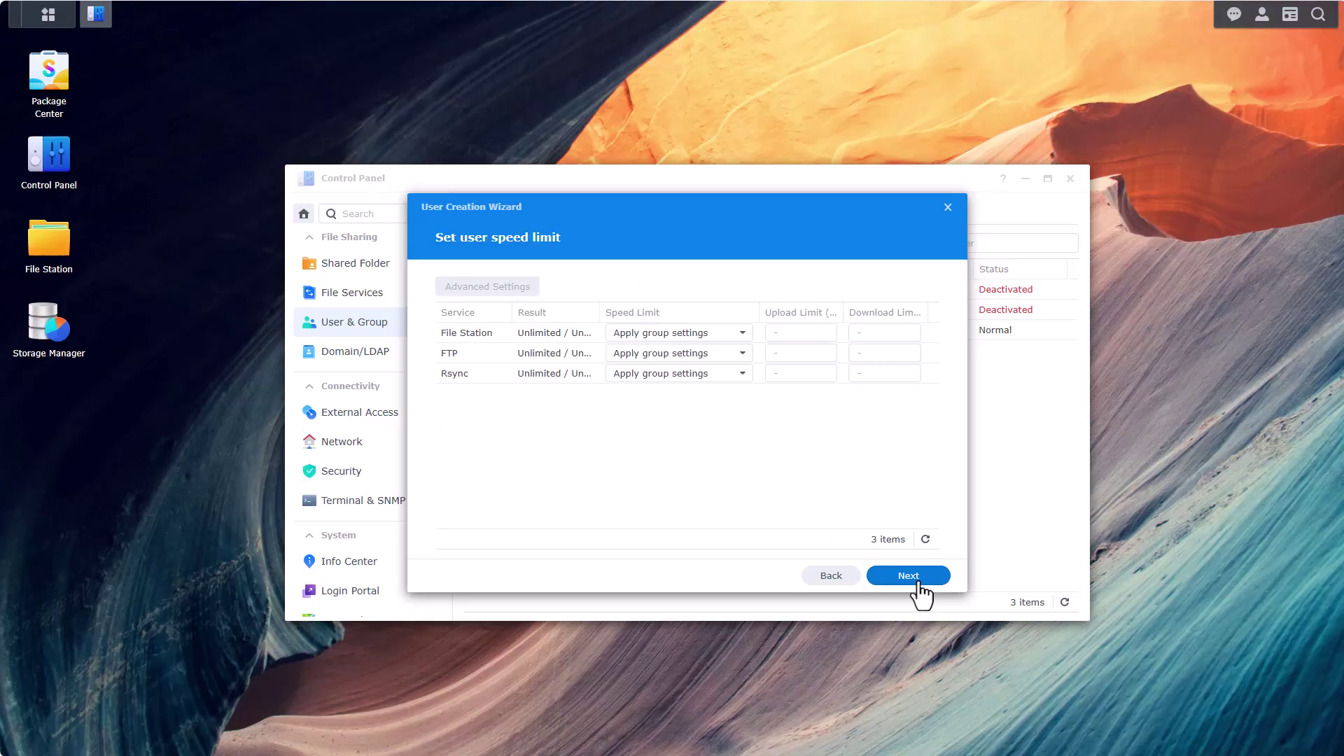
{"action": "left_click", "coordinate": [918, 581]}
{"action": "left_click", "coordinate": [917, 580]}
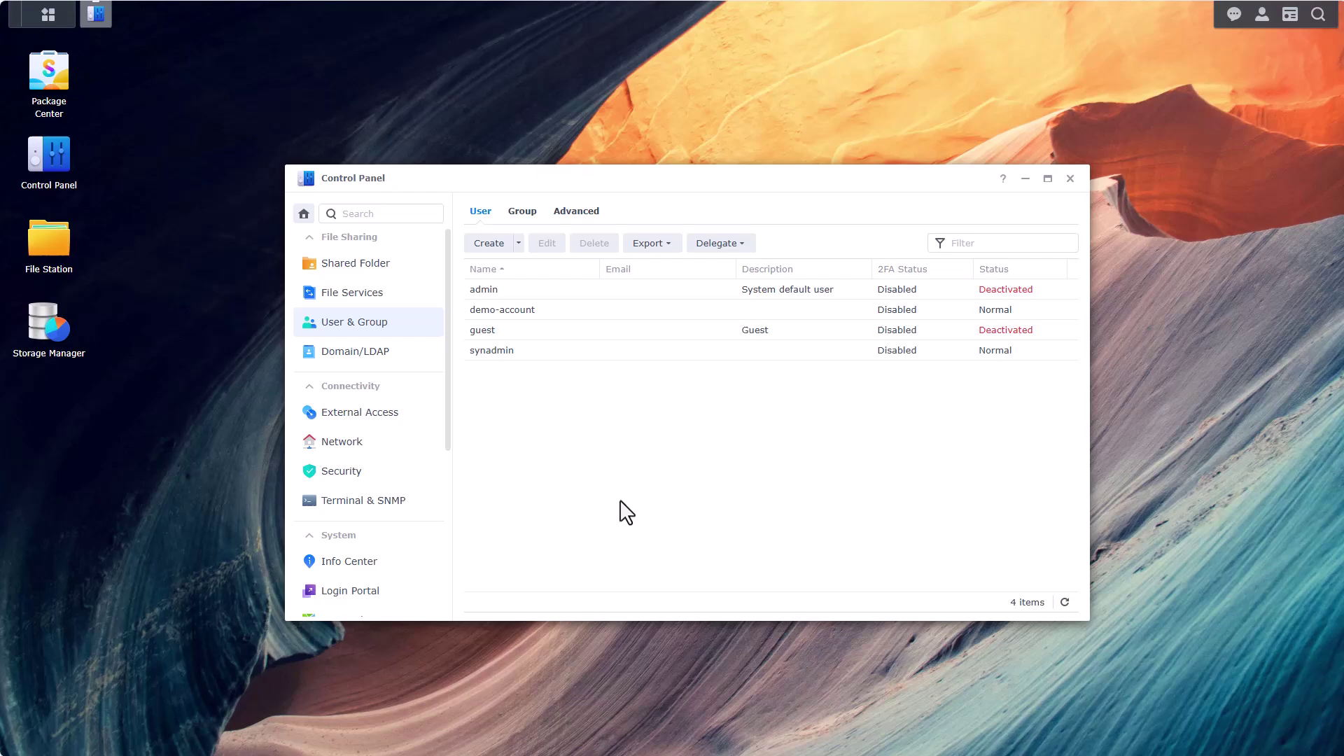
{"action": "left_click", "coordinate": [390, 435]}
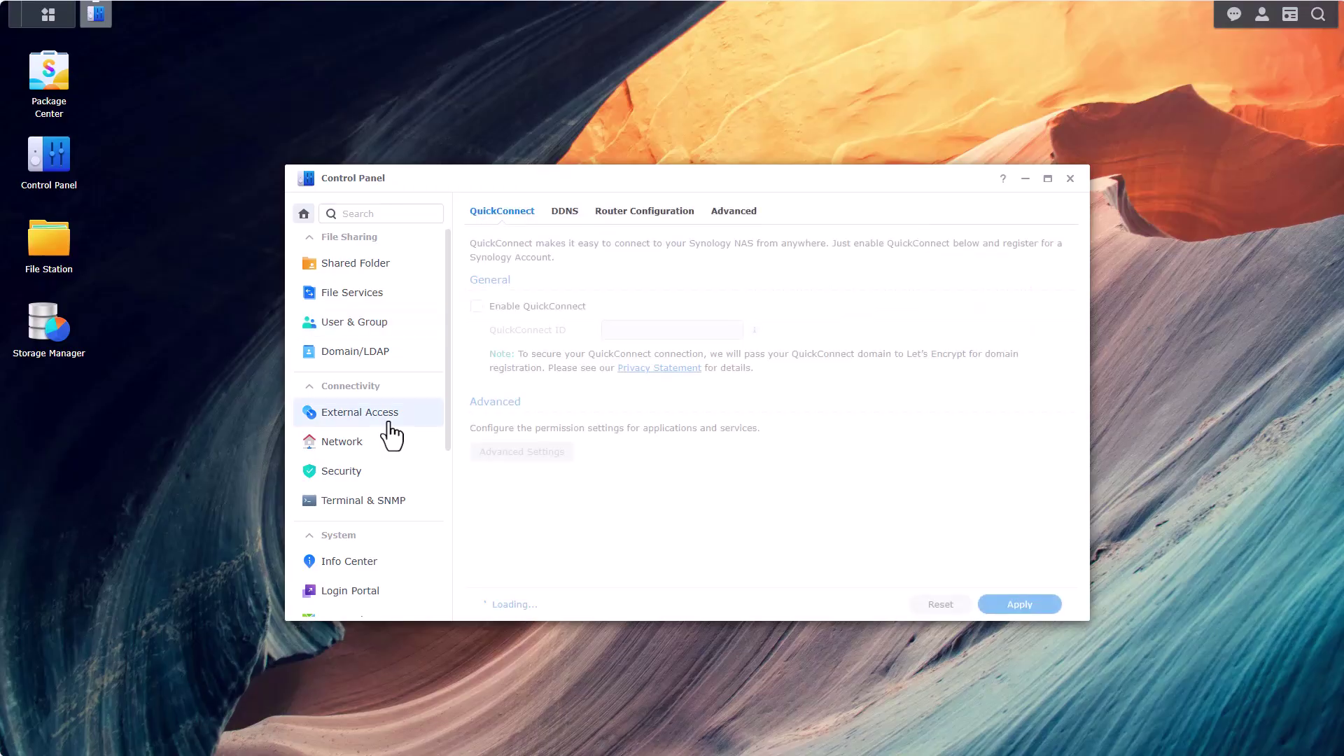
{"action": "left_click", "coordinate": [564, 213]}
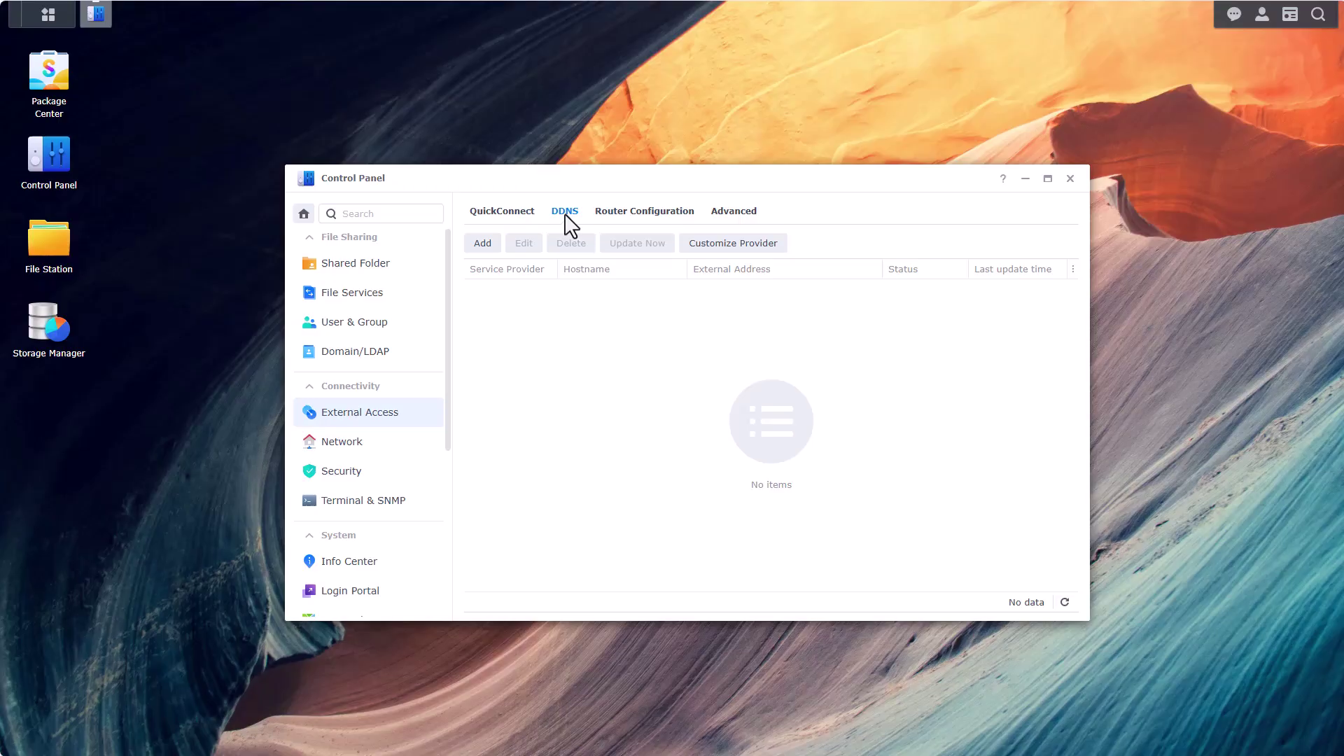
- Add a Synology-provider DDNS entry with the pasted hostname and a Let's Encrypt certificate
{"action": "left_click", "coordinate": [483, 245]}
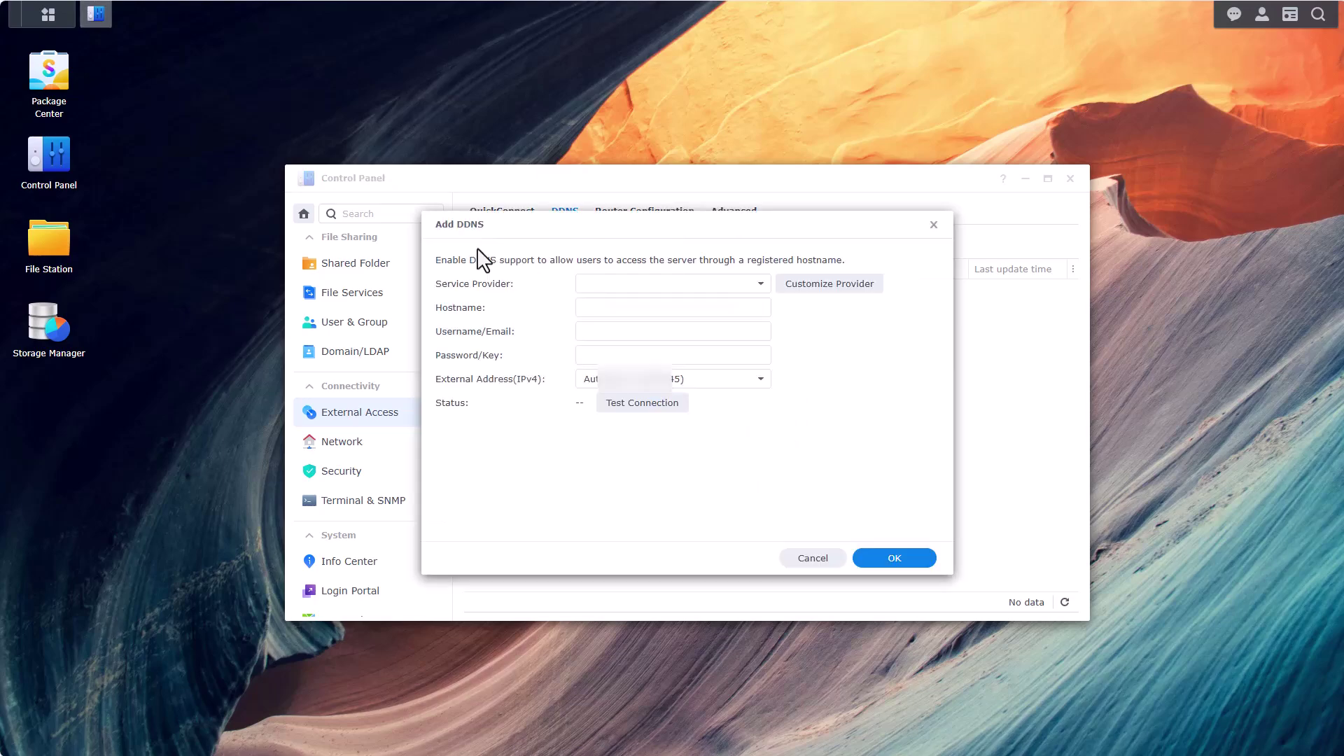
{"action": "left_click", "coordinate": [757, 285]}
{"action": "left_click", "coordinate": [643, 312]}
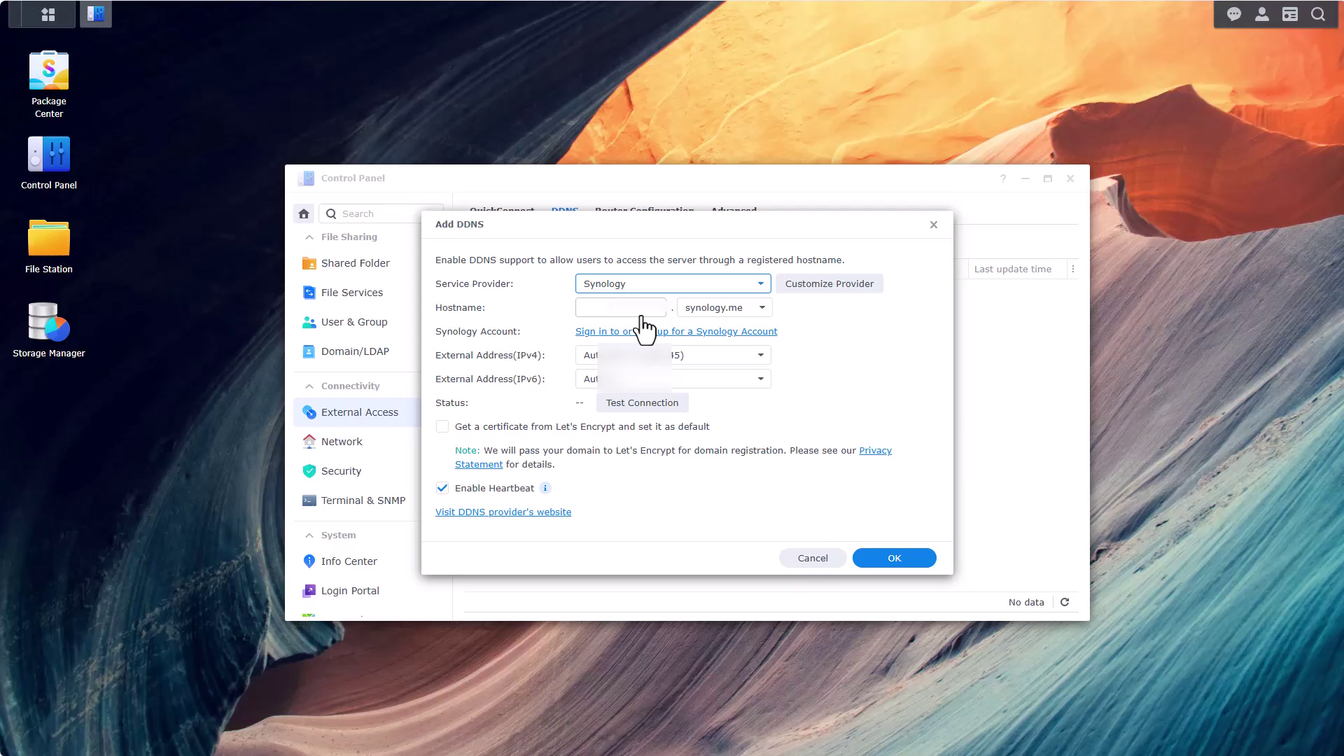
{"action": "left_click", "coordinate": [619, 308]}
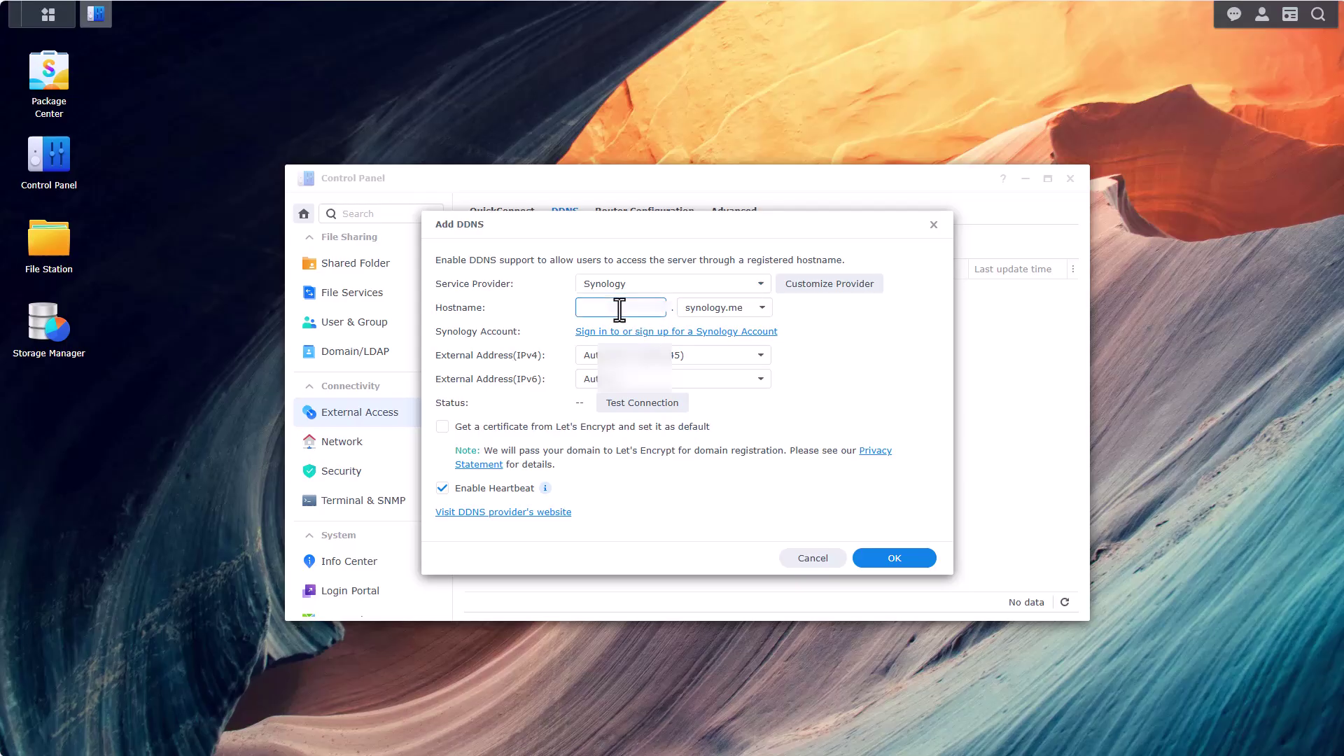
{"action": "key", "text": "ctrl+v"}
{"action": "left_click", "coordinate": [549, 429]}
{"action": "left_click", "coordinate": [903, 559]}
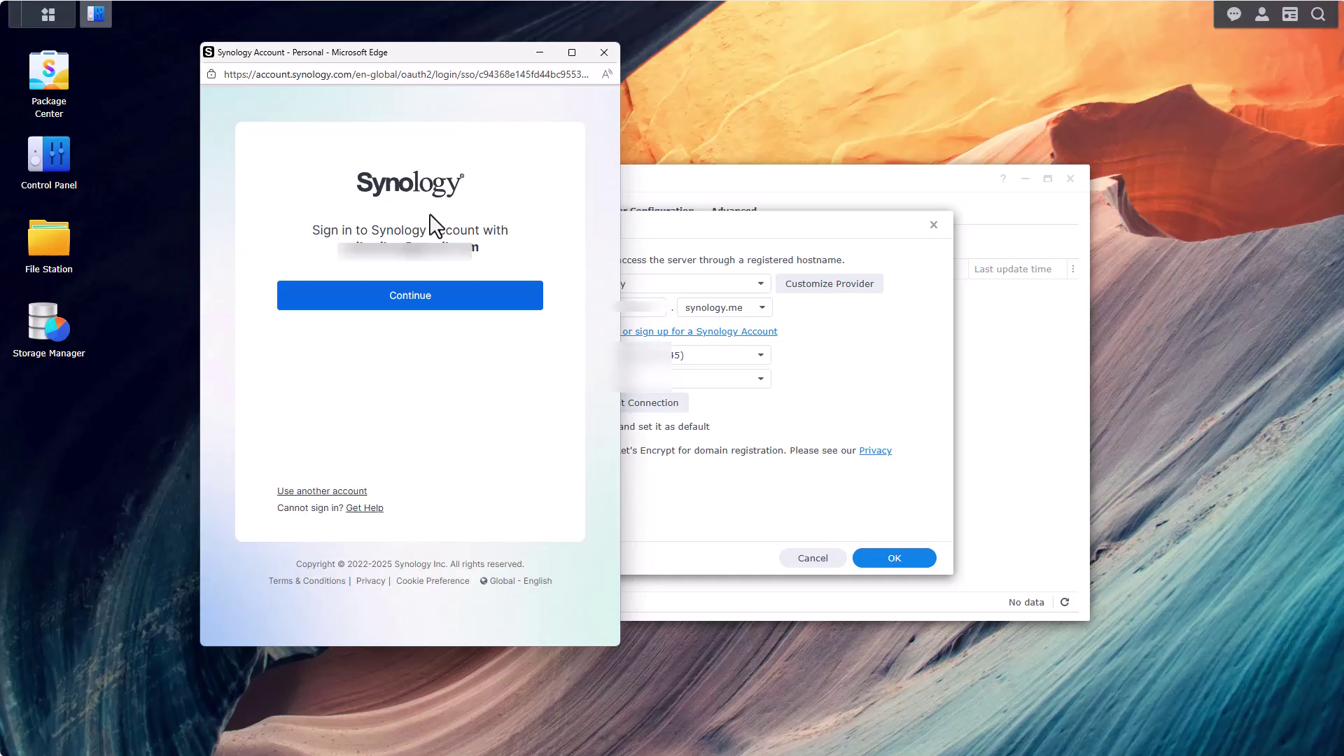
- Continue with the offered Synology Account to save the DDNS entry
{"action": "left_click", "coordinate": [376, 281]}
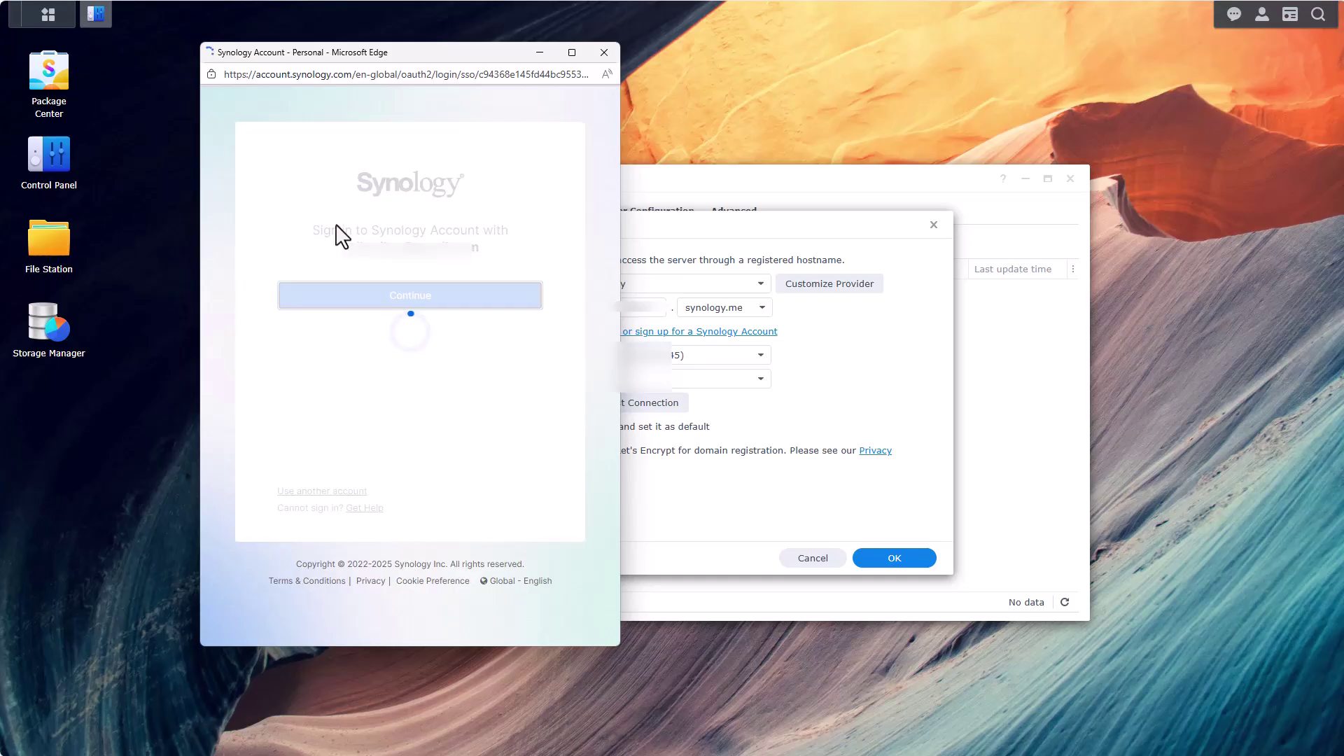
{"action": "key", "text": "Return"}
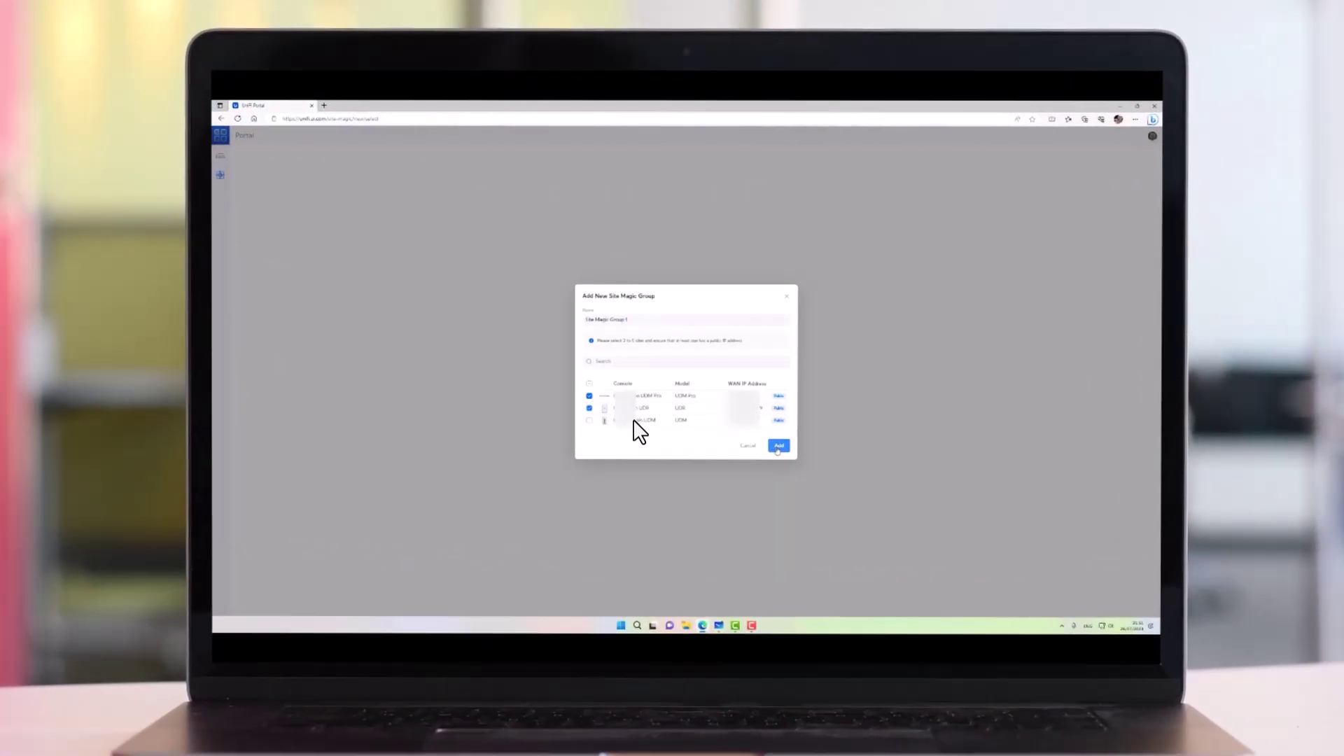
{"action": "left_click", "coordinate": [778, 447]}
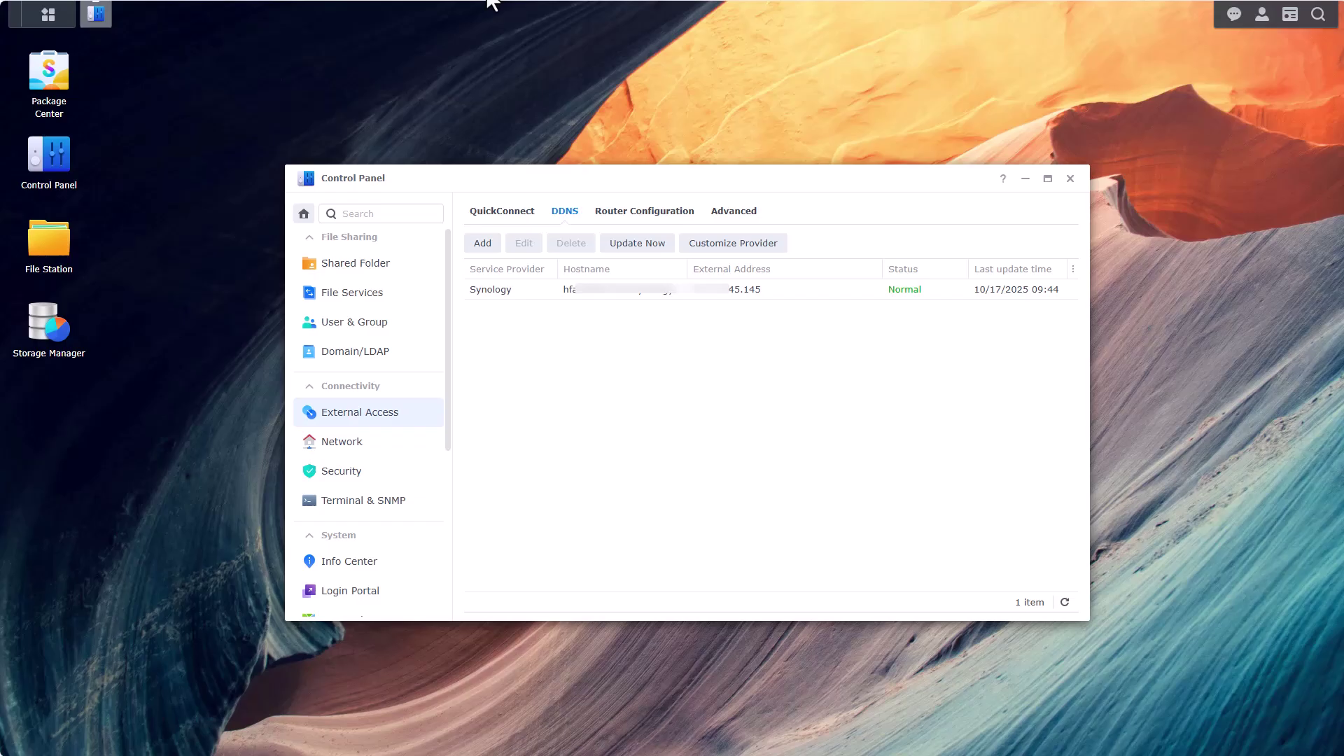
- Switch to the Knowledge Center article 'What network ports are used by DSM services?'
{"action": "left_click", "coordinate": [458, 0]}
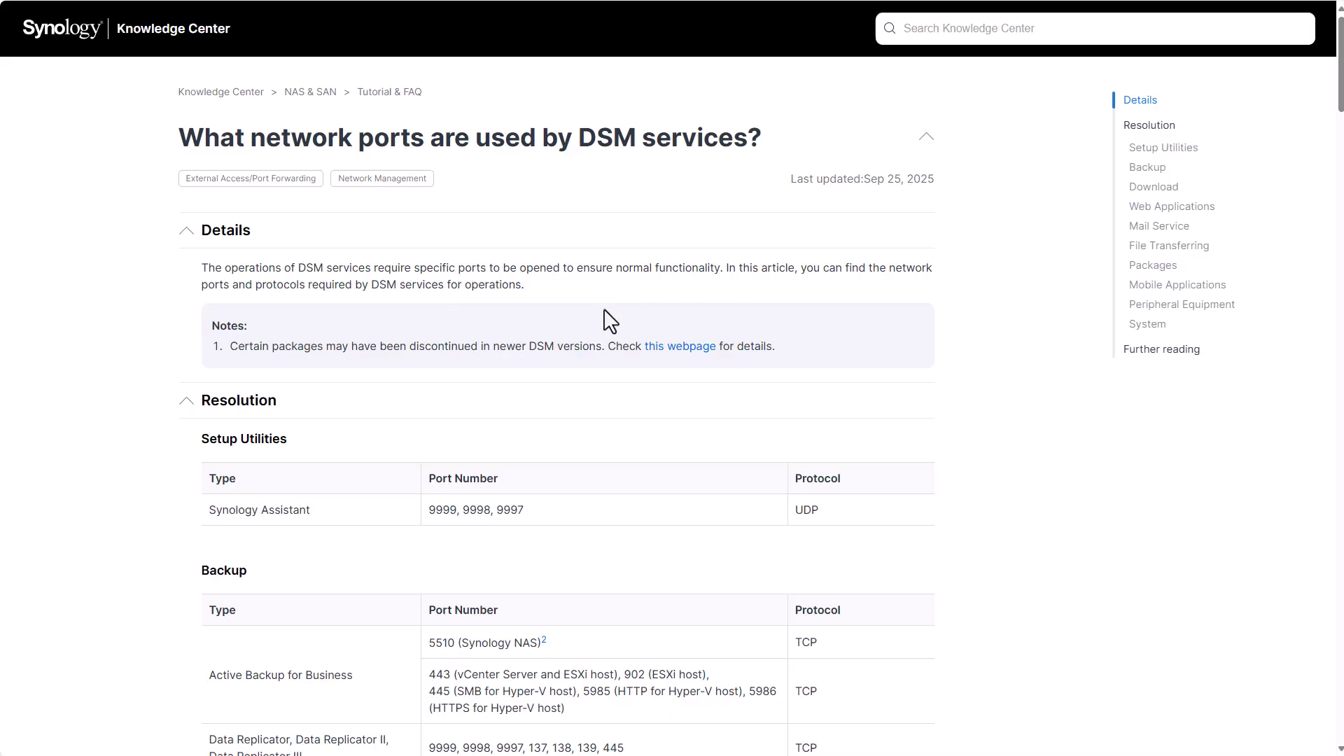
- Scroll to the Backup table and highlight the Hyper Backup Vault for DSM 6.0 row (port 6281)
{"action": "scroll", "coordinate": [558, 325], "scroll_direction": "down", "scroll_amount": 2}
{"action": "scroll", "coordinate": [558, 326], "scroll_direction": "down", "scroll_amount": 2}
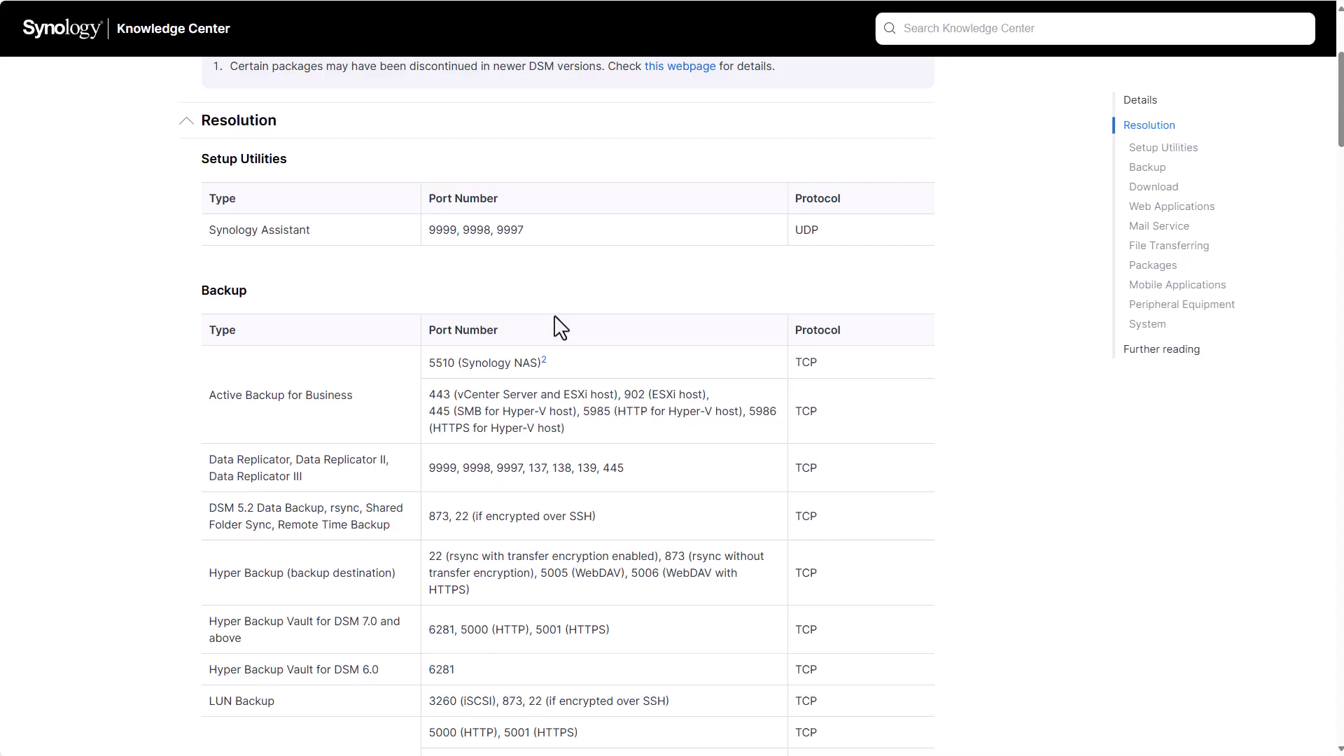
{"action": "scroll", "coordinate": [558, 325], "scroll_direction": "down", "scroll_amount": 2}
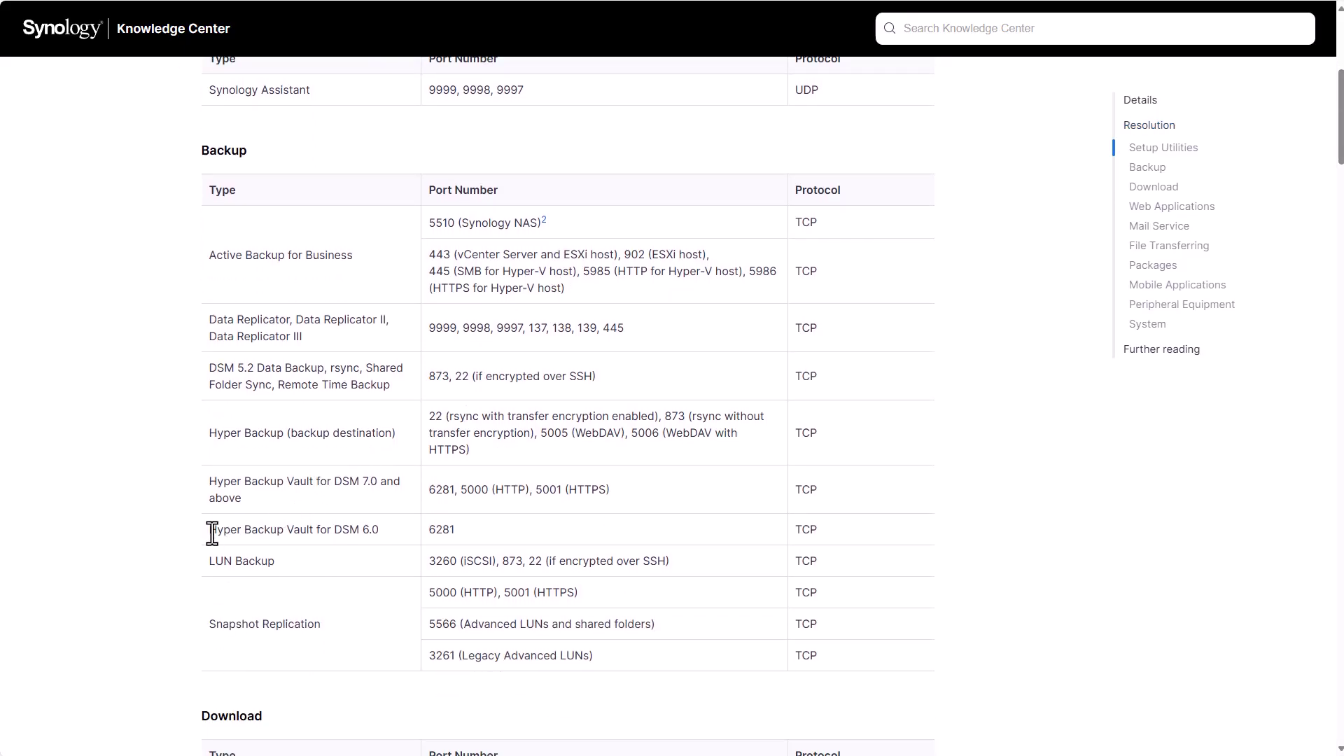
{"action": "left_click_drag", "start_coordinate": [210, 532], "coordinate": [387, 543]}
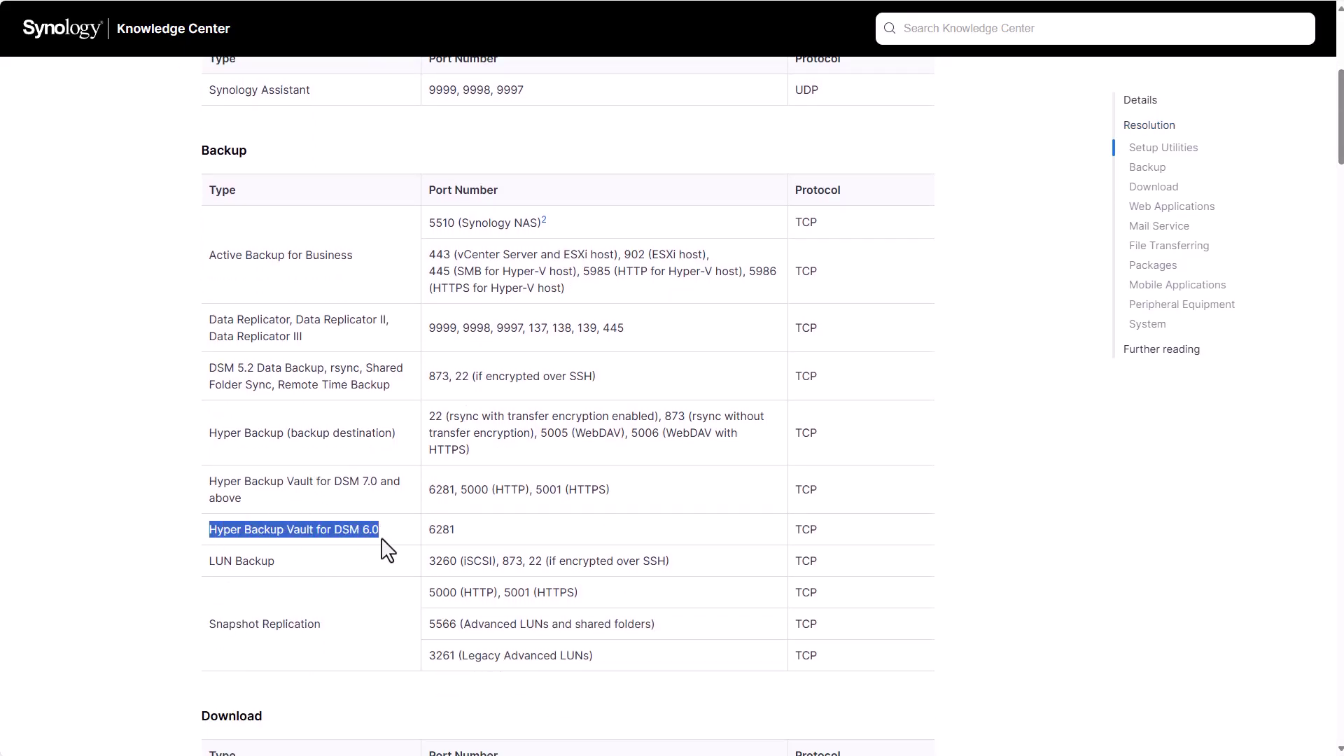
{"action": "left_click", "coordinate": [450, 545]}
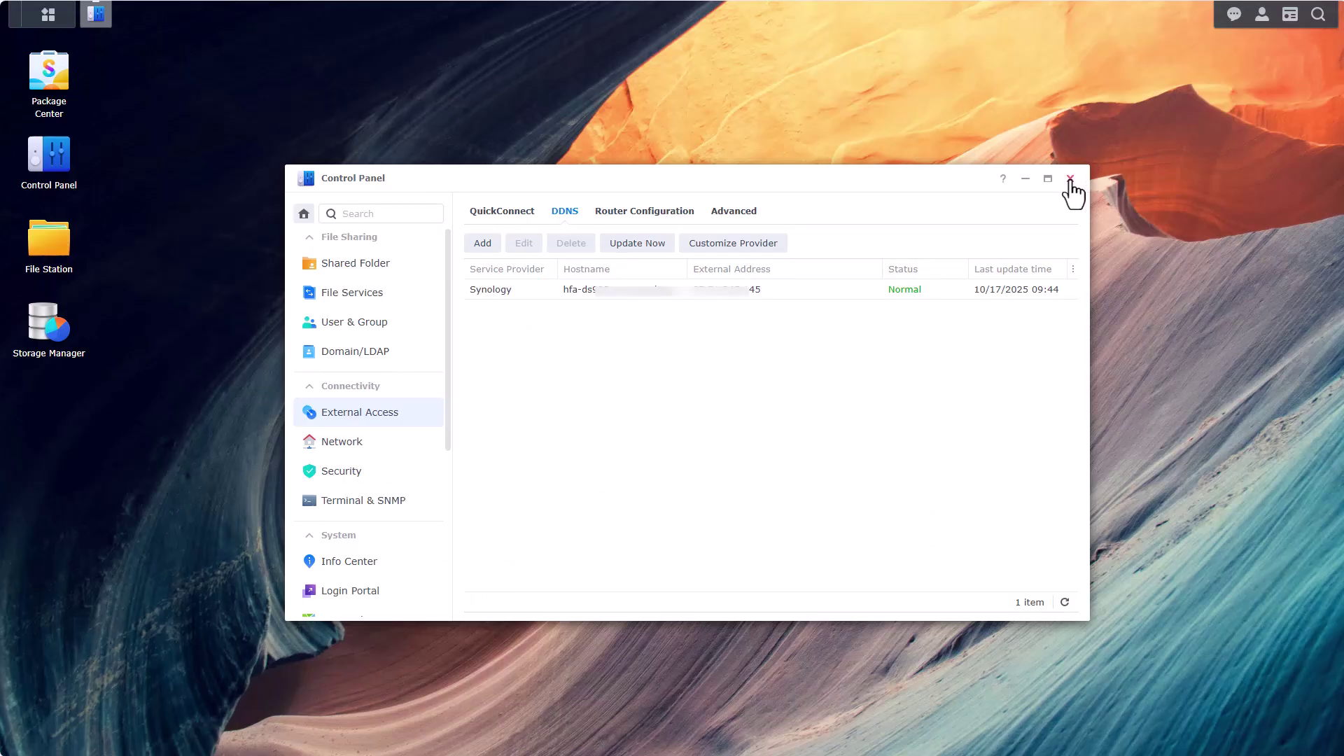
- Close Control Panel and shut the NAS down from the account menu
{"action": "left_click", "coordinate": [1070, 178]}
{"action": "left_click", "coordinate": [1259, 18]}
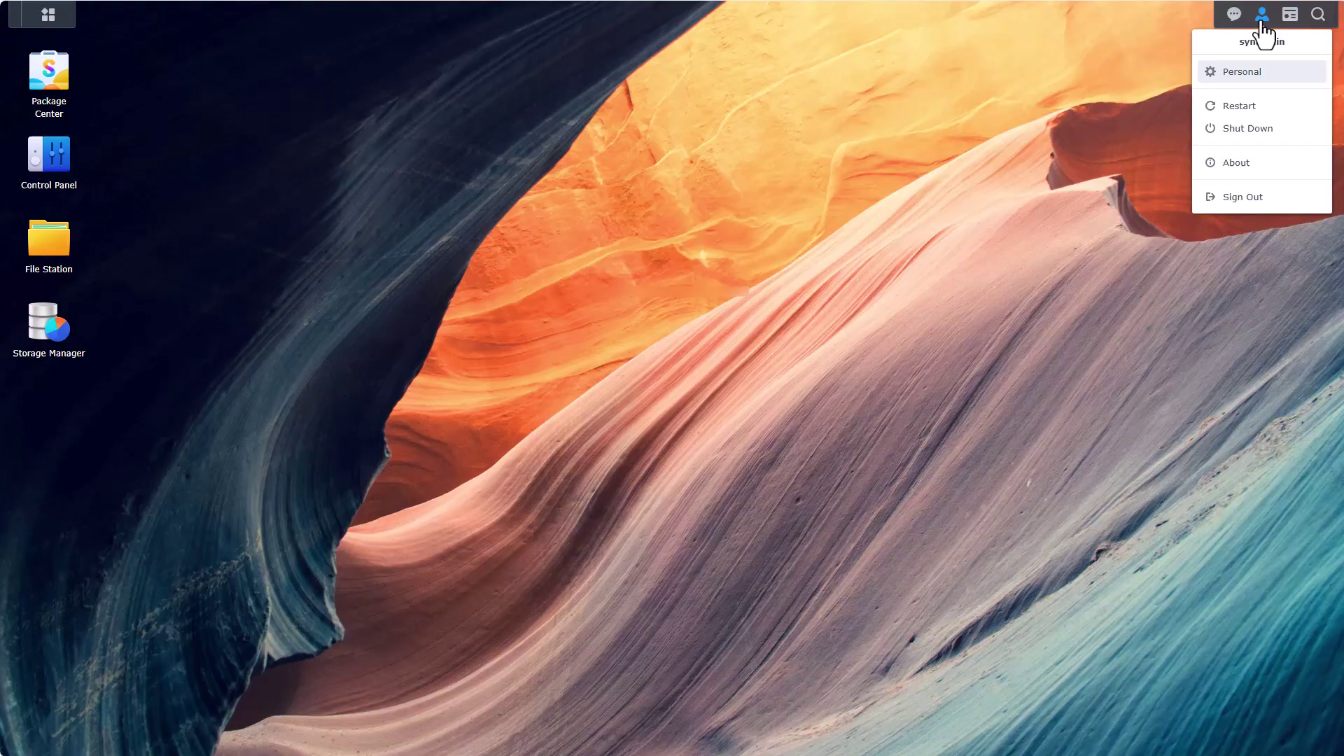
{"action": "left_click", "coordinate": [1234, 130]}
{"action": "left_click", "coordinate": [769, 399]}
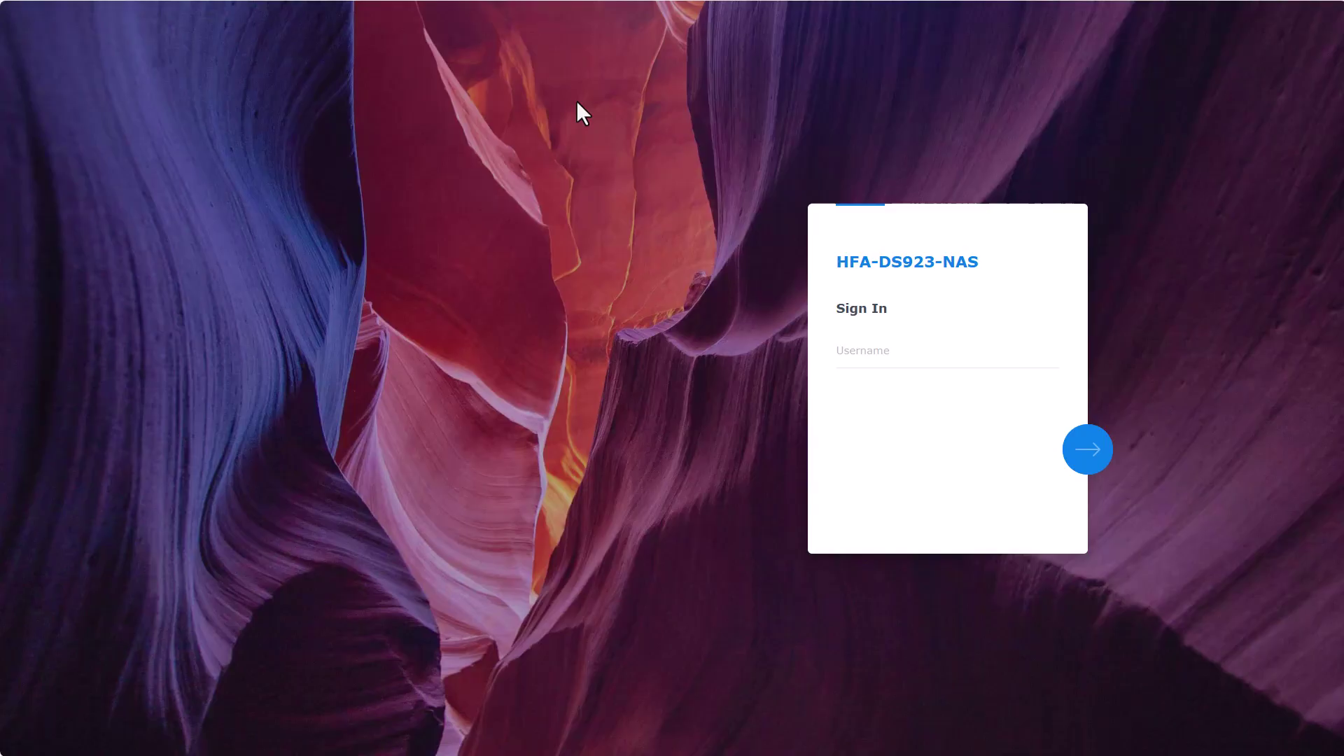
- Sign back in to HFA-DS923-NAS with the admin username and decline saving the password
{"action": "left_click", "coordinate": [936, 347]}
{"action": "type", "text": "synadmin"}
{"action": "key", "text": "Return"}
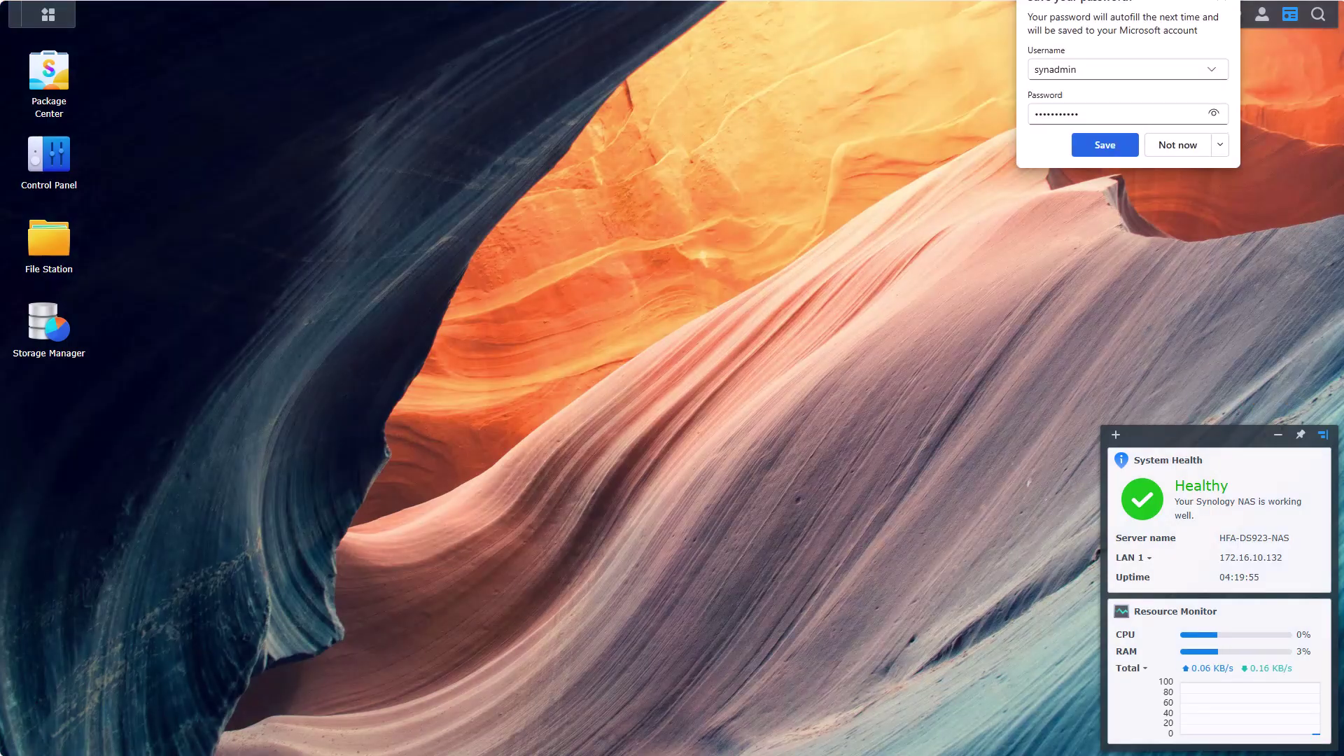
{"action": "left_click", "coordinate": [1225, 2]}
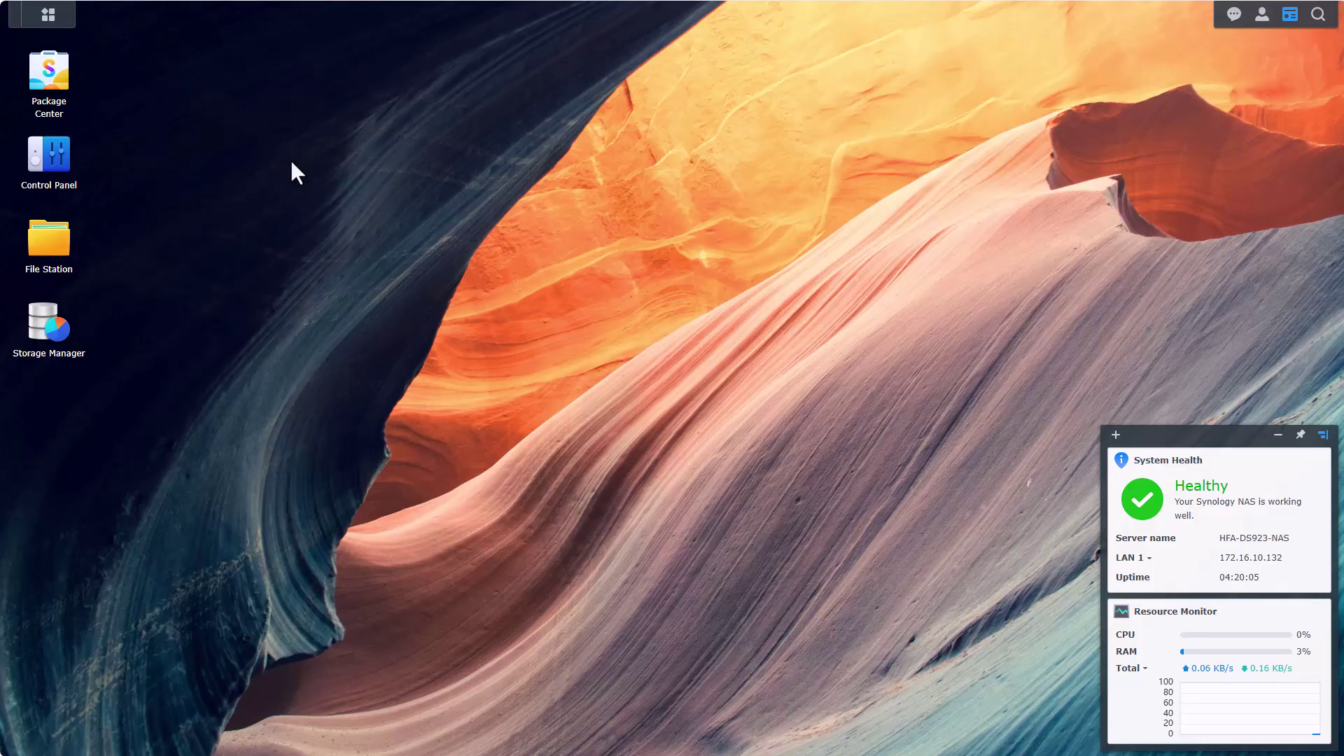
- In Control Panel's Network Interface, switch LAN 1 to manual configuration with IP 172.16.10.2
{"action": "left_click", "coordinate": [60, 164]}
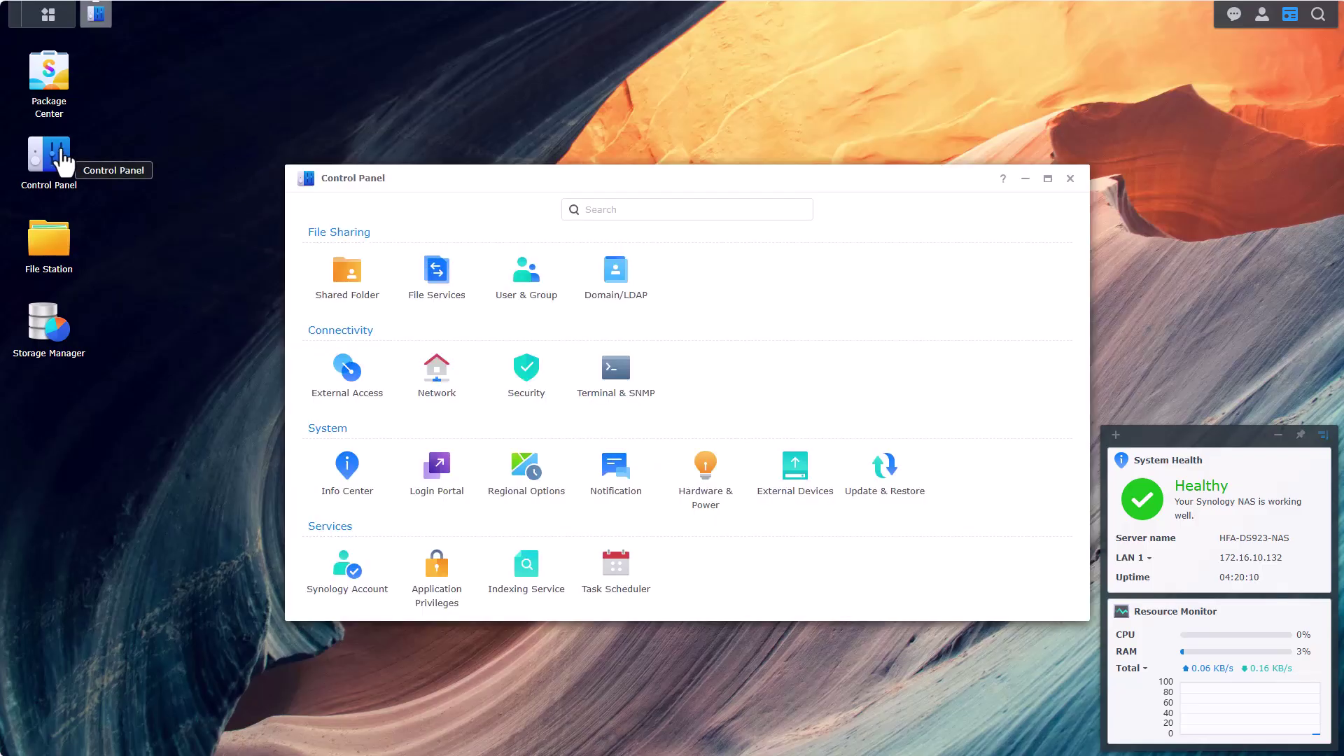
{"action": "left_click", "coordinate": [441, 370]}
{"action": "left_click", "coordinate": [554, 213]}
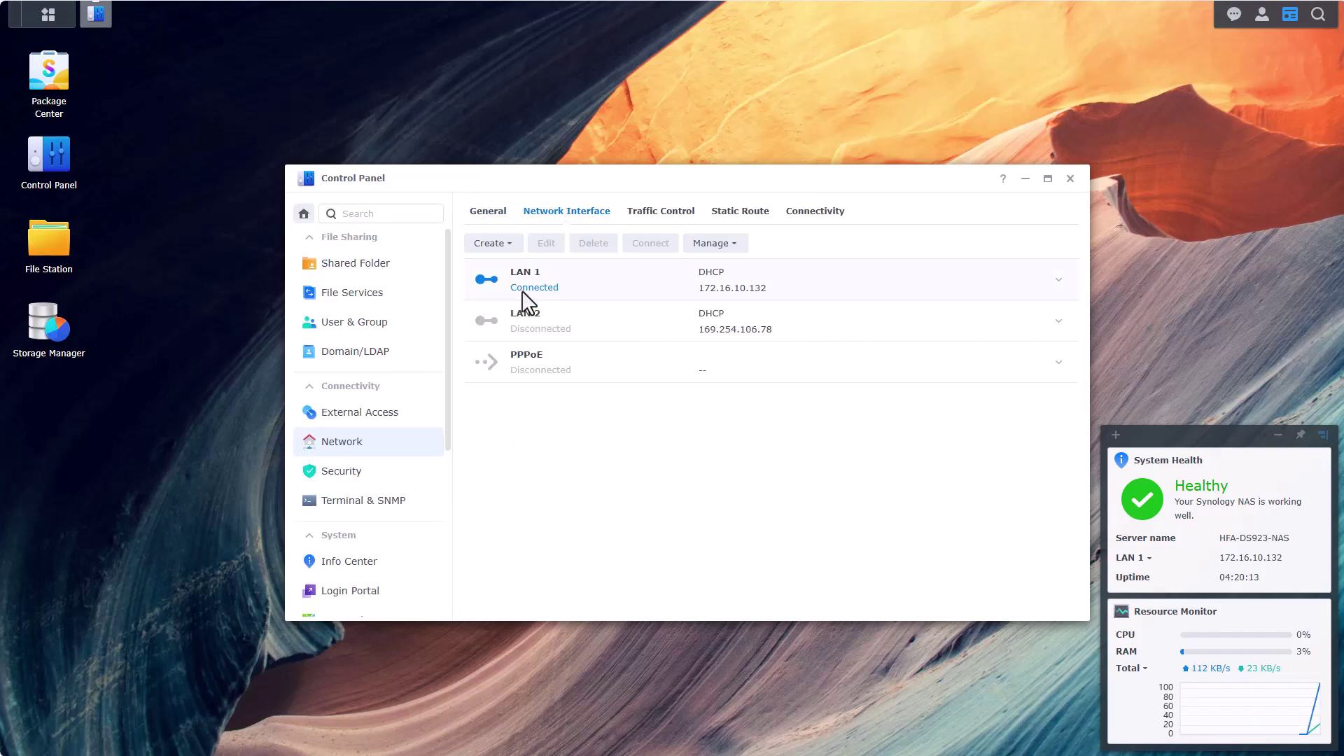
{"action": "left_click", "coordinate": [557, 284]}
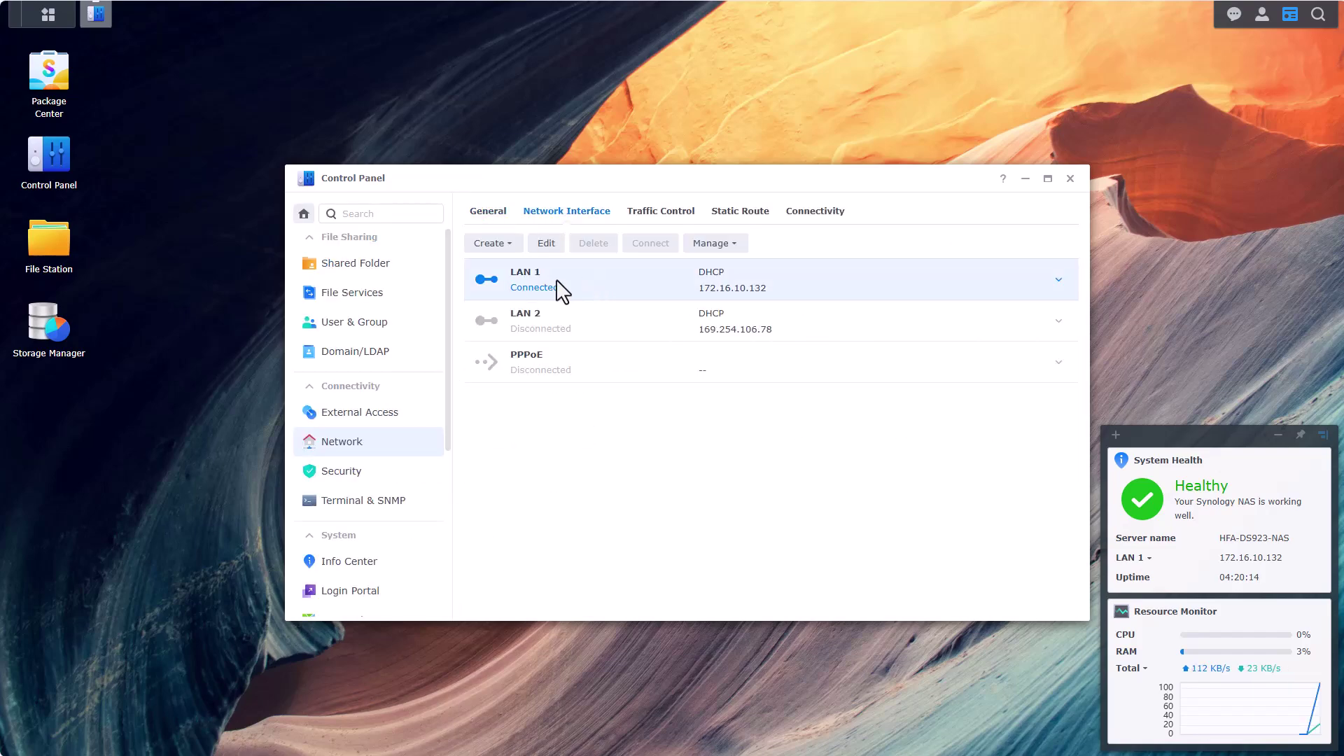
{"action": "left_click", "coordinate": [545, 243]}
{"action": "left_click", "coordinate": [485, 301]}
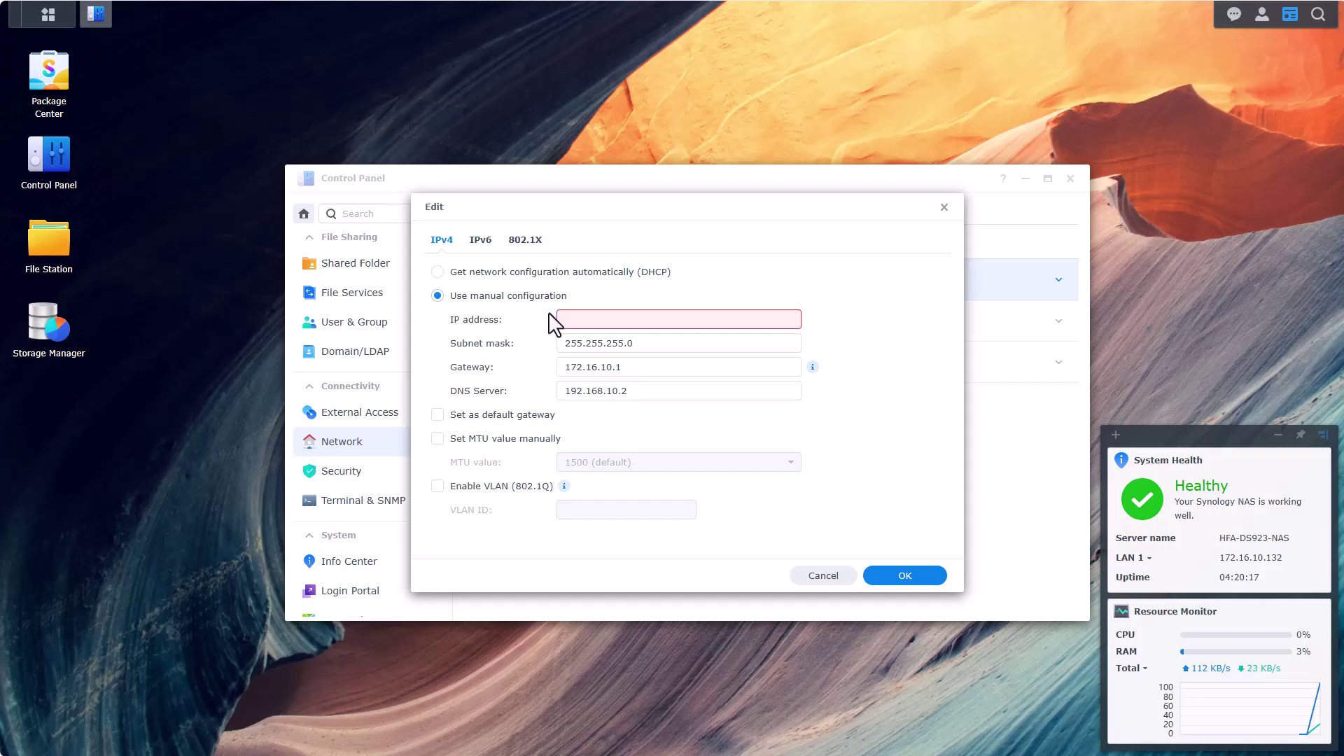
{"action": "left_click", "coordinate": [591, 321]}
{"action": "type", "text": "172"}
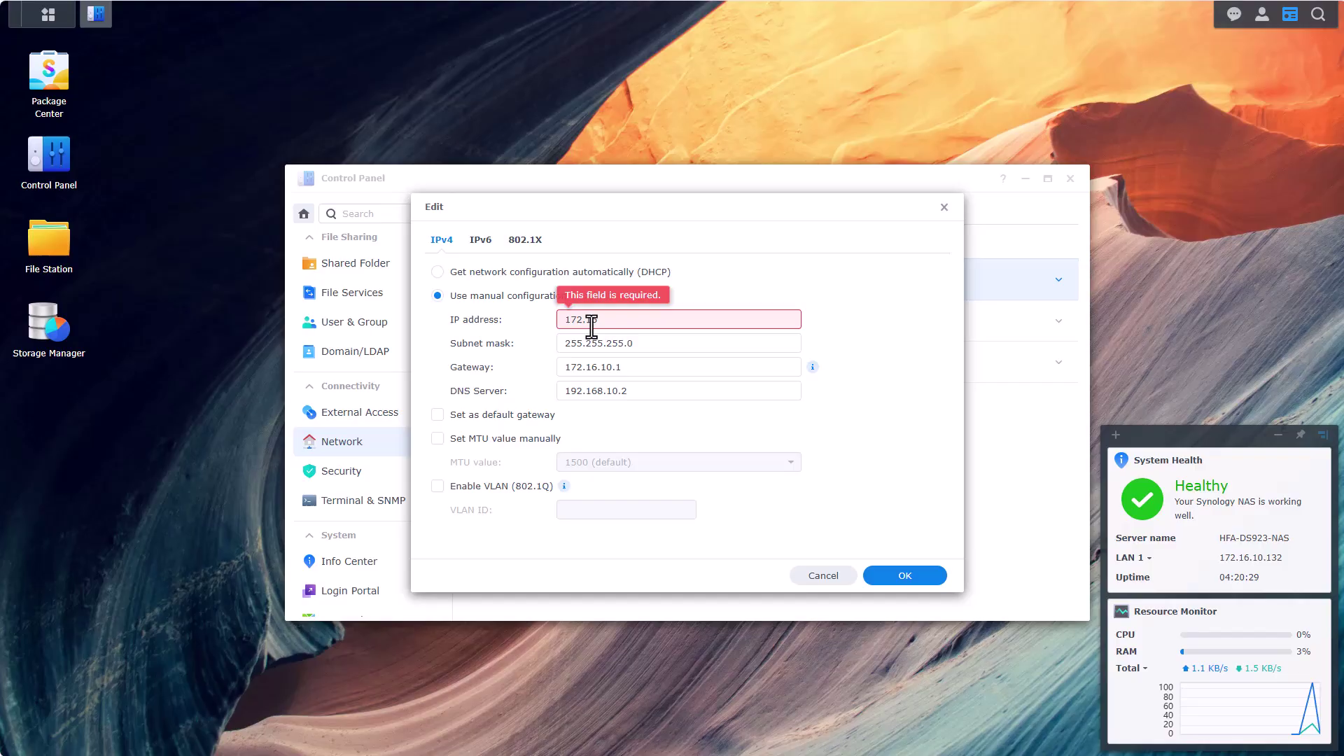
{"action": "type", "text": ".10.2"}
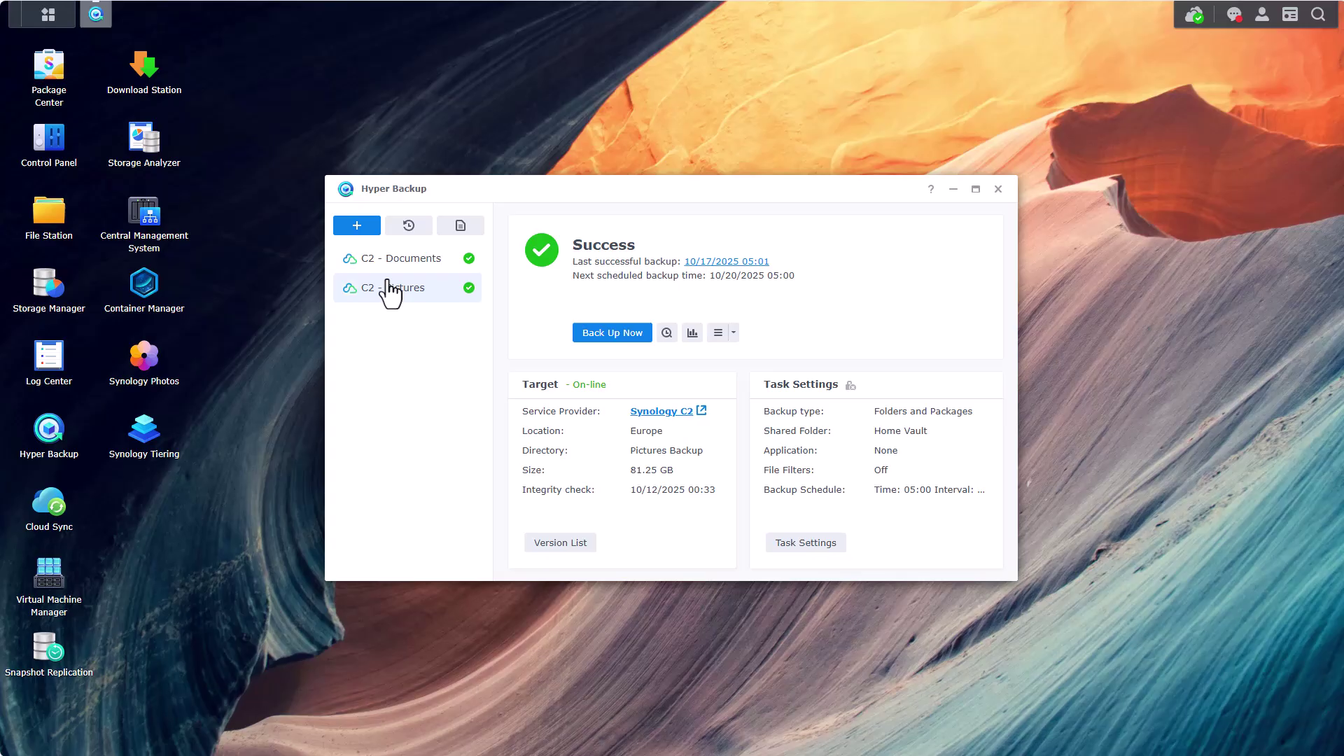
- Start a new folders-and-packages backup task targeting a remote Synology NAS at 172.16.10.2
{"action": "left_click", "coordinate": [356, 226]}
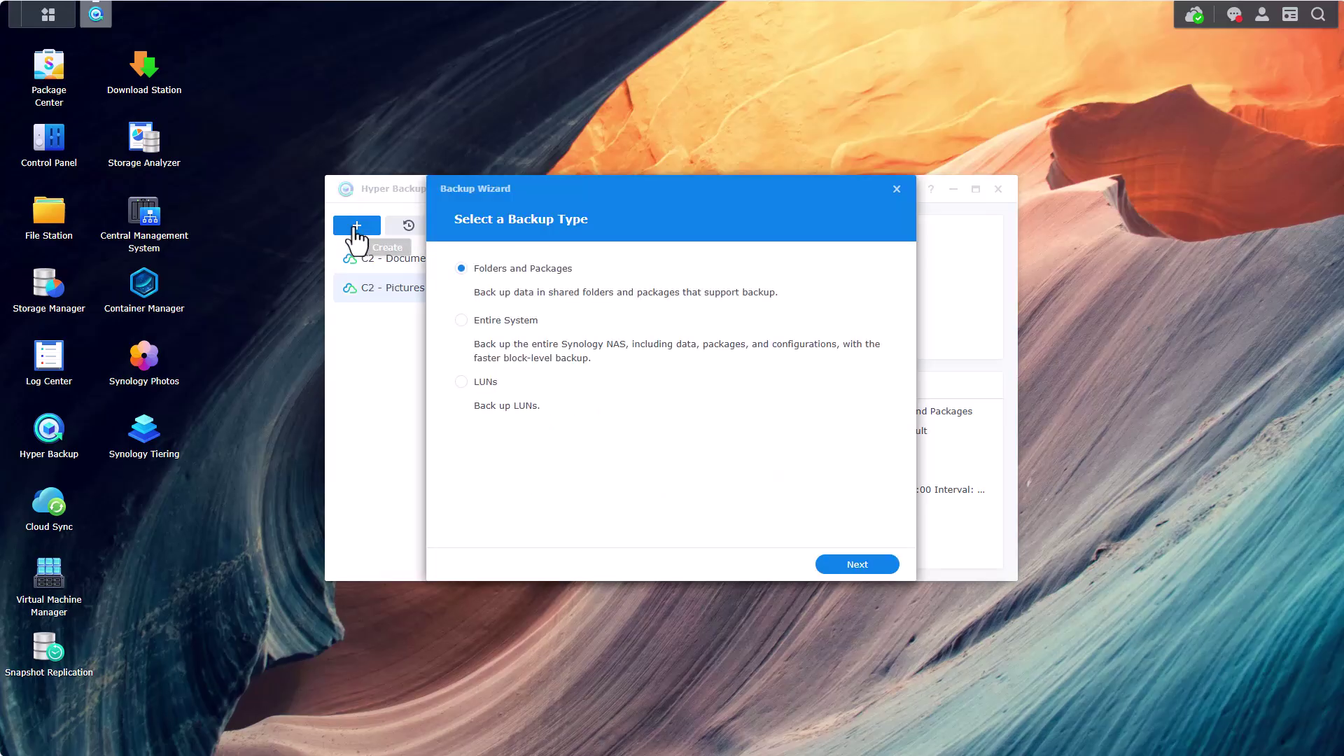
{"action": "left_click", "coordinate": [855, 565]}
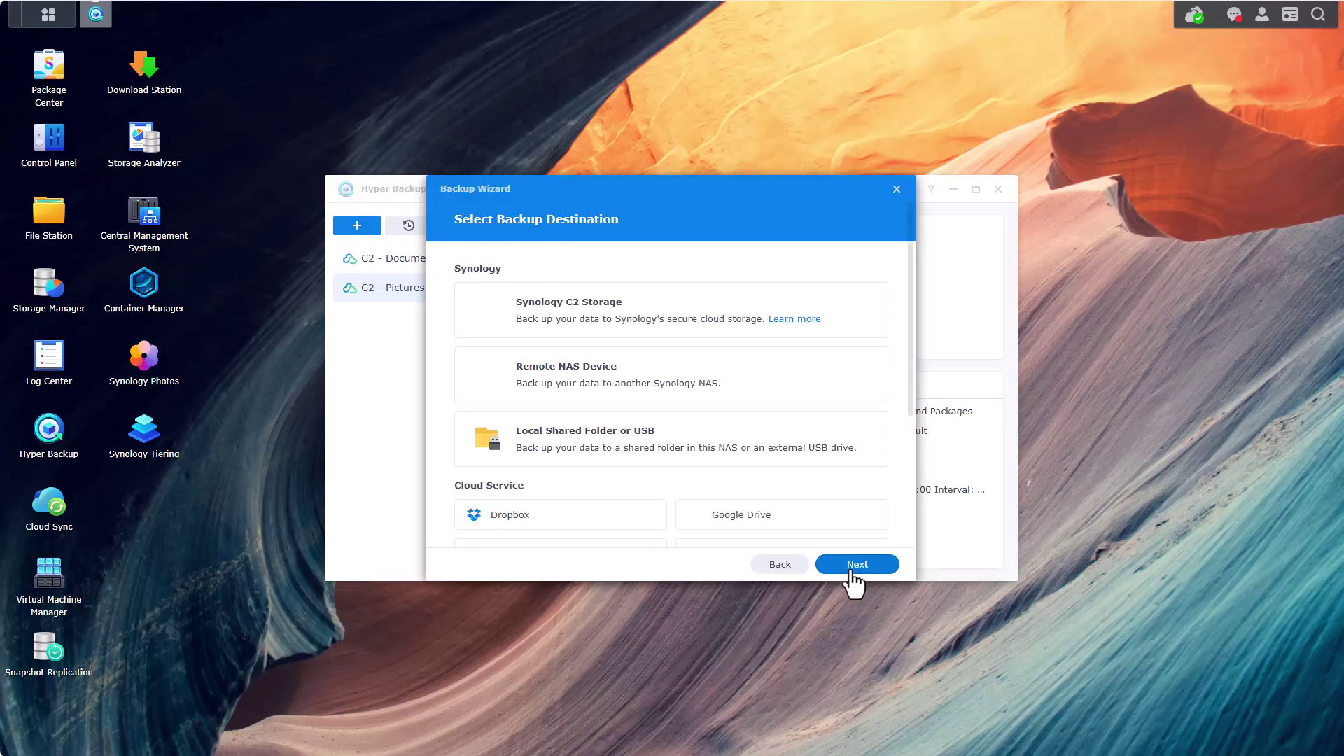
{"action": "left_click", "coordinate": [573, 387]}
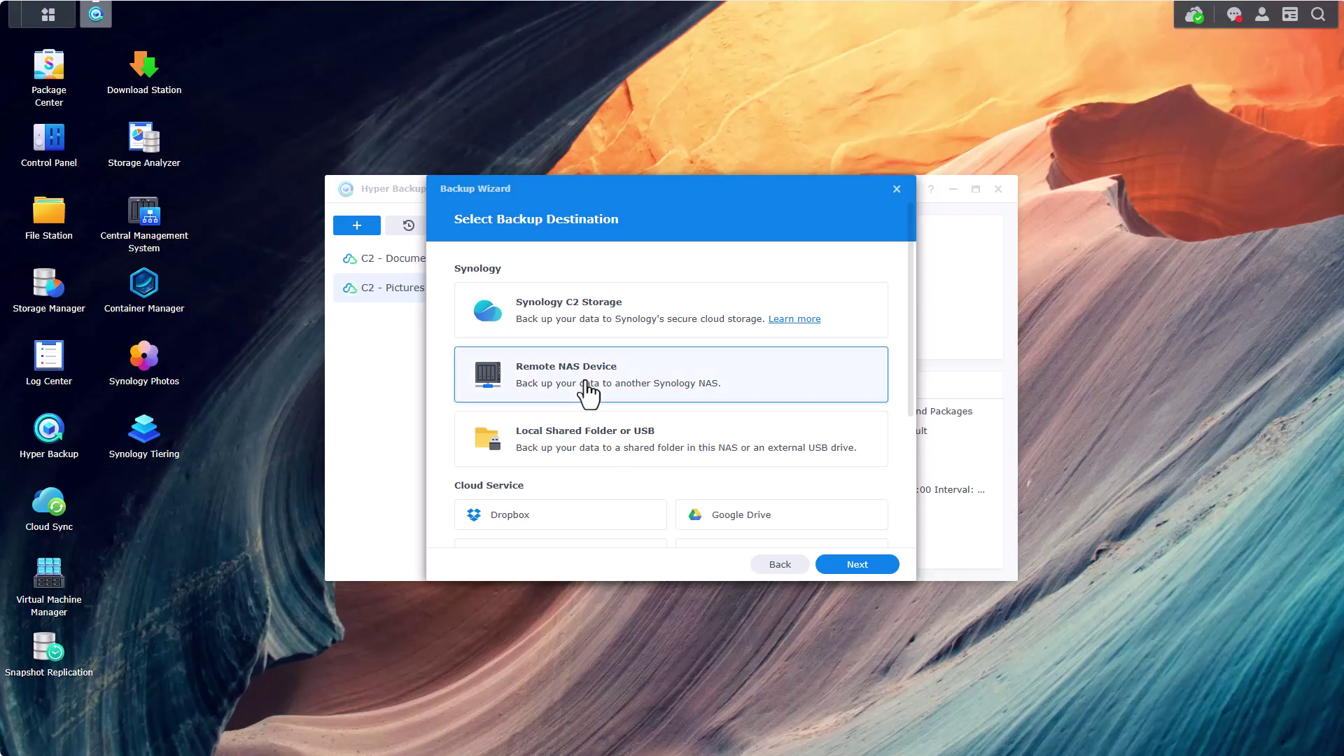
{"action": "left_click", "coordinate": [855, 567]}
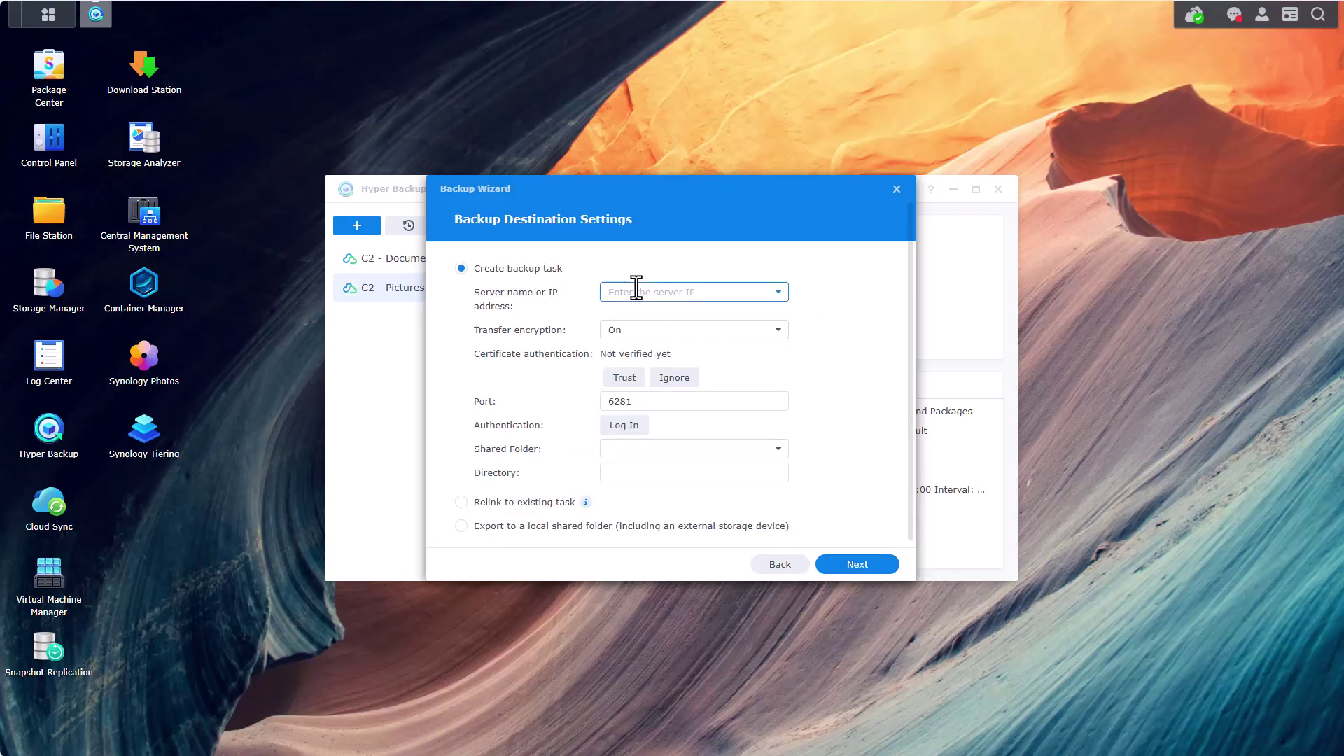
{"action": "type", "text": "172."}
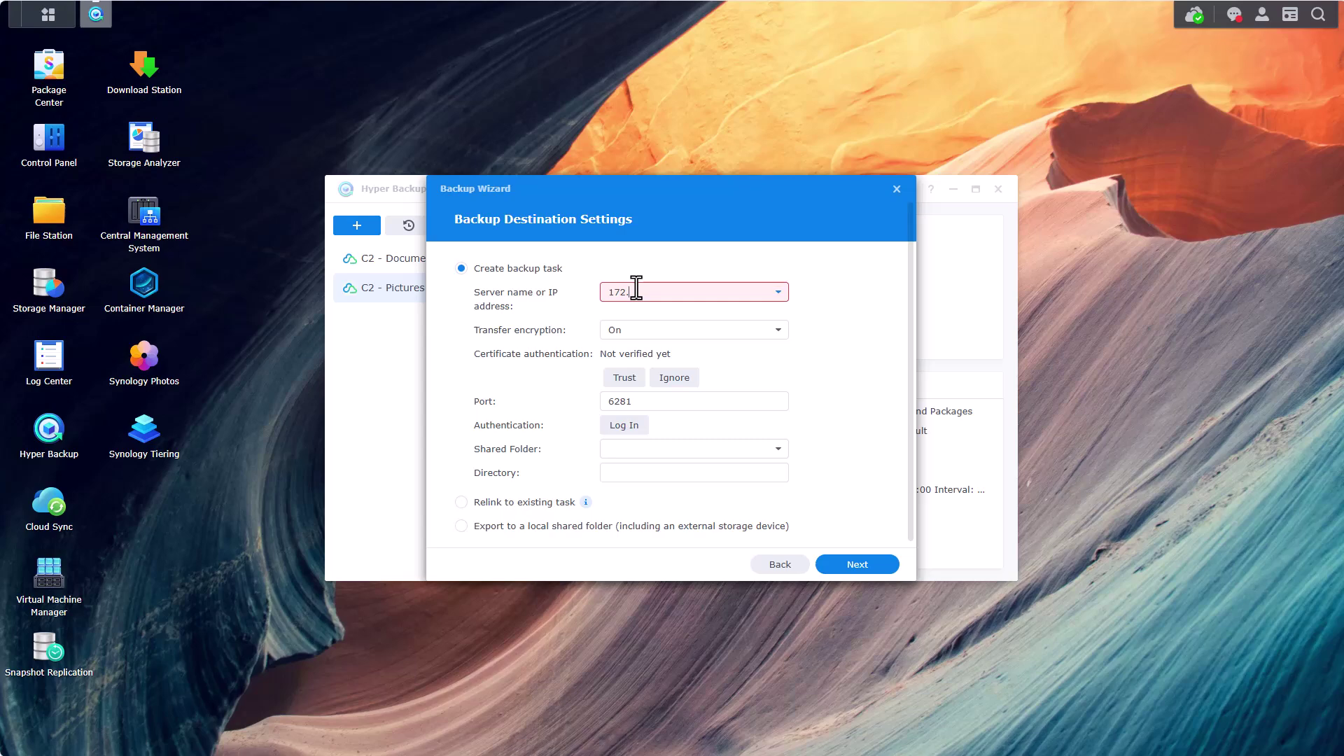
{"action": "type", "text": "16.10.2"}
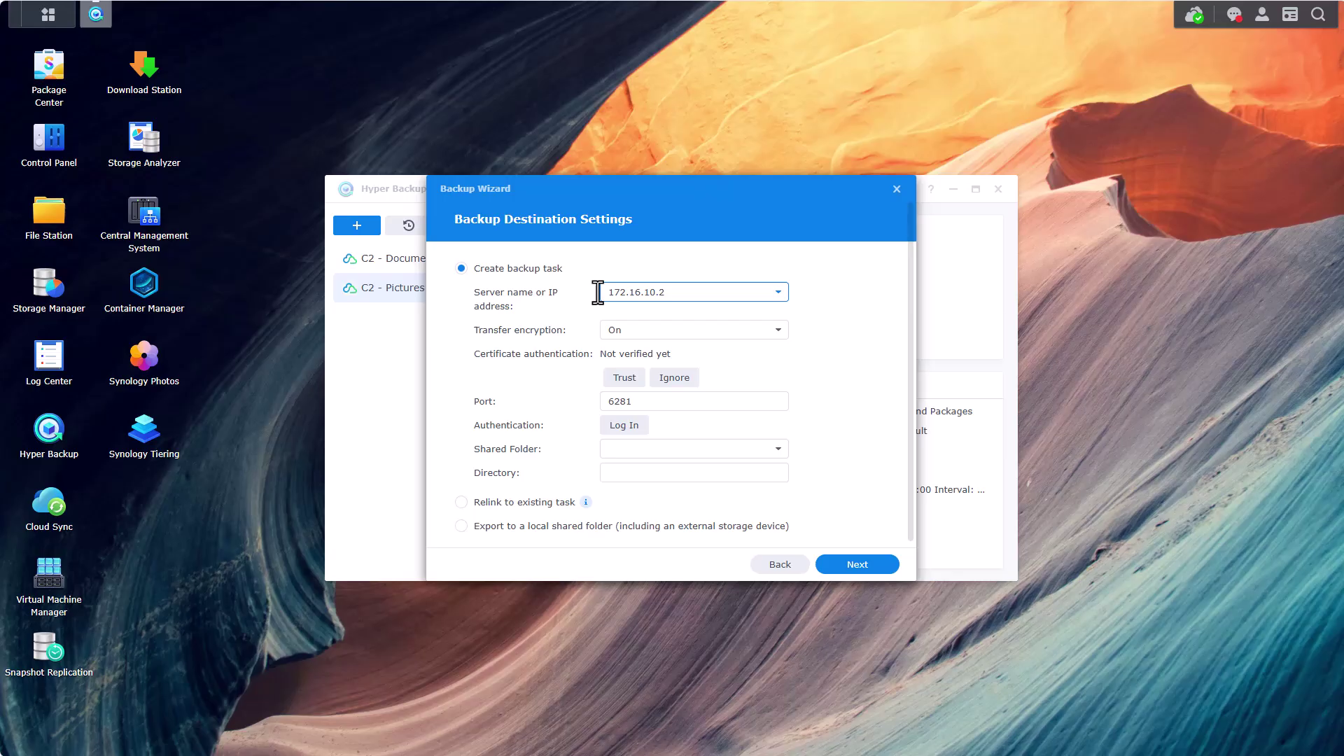
{"action": "left_click", "coordinate": [48, 140]}
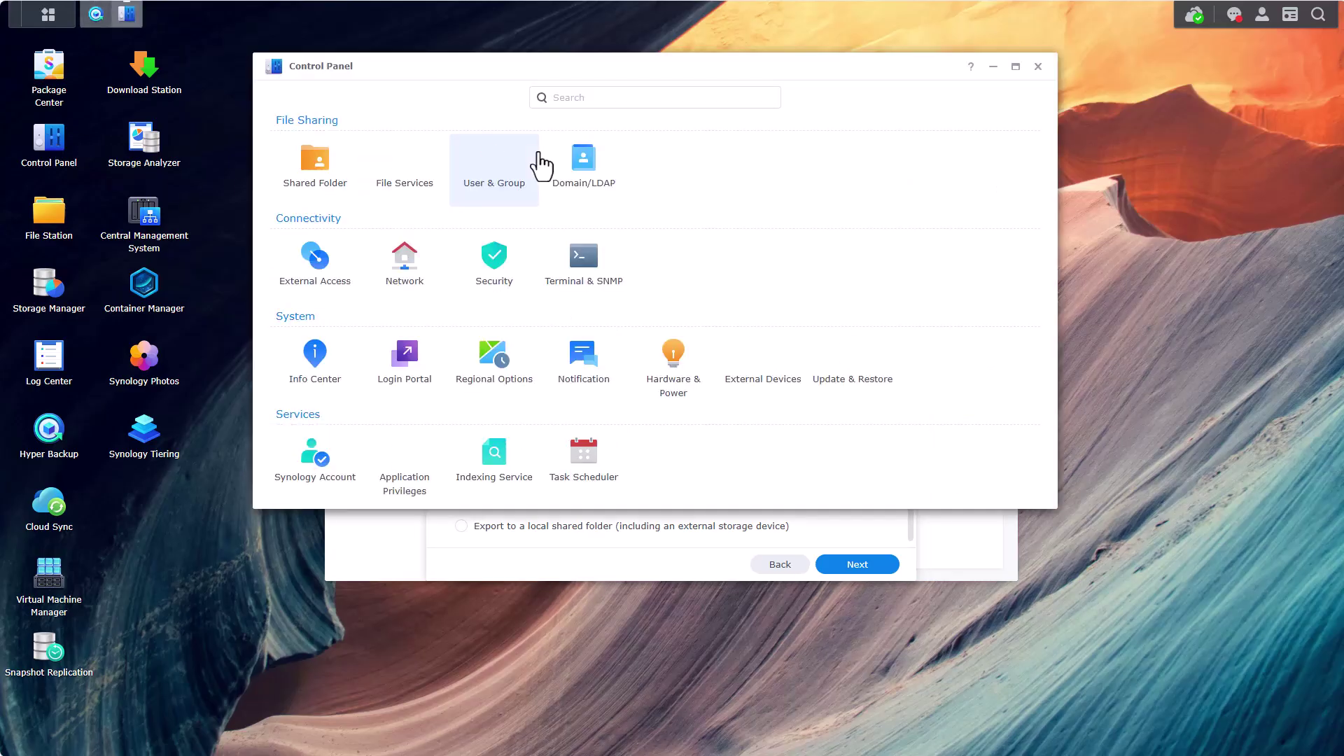
{"action": "left_click", "coordinate": [305, 270]}
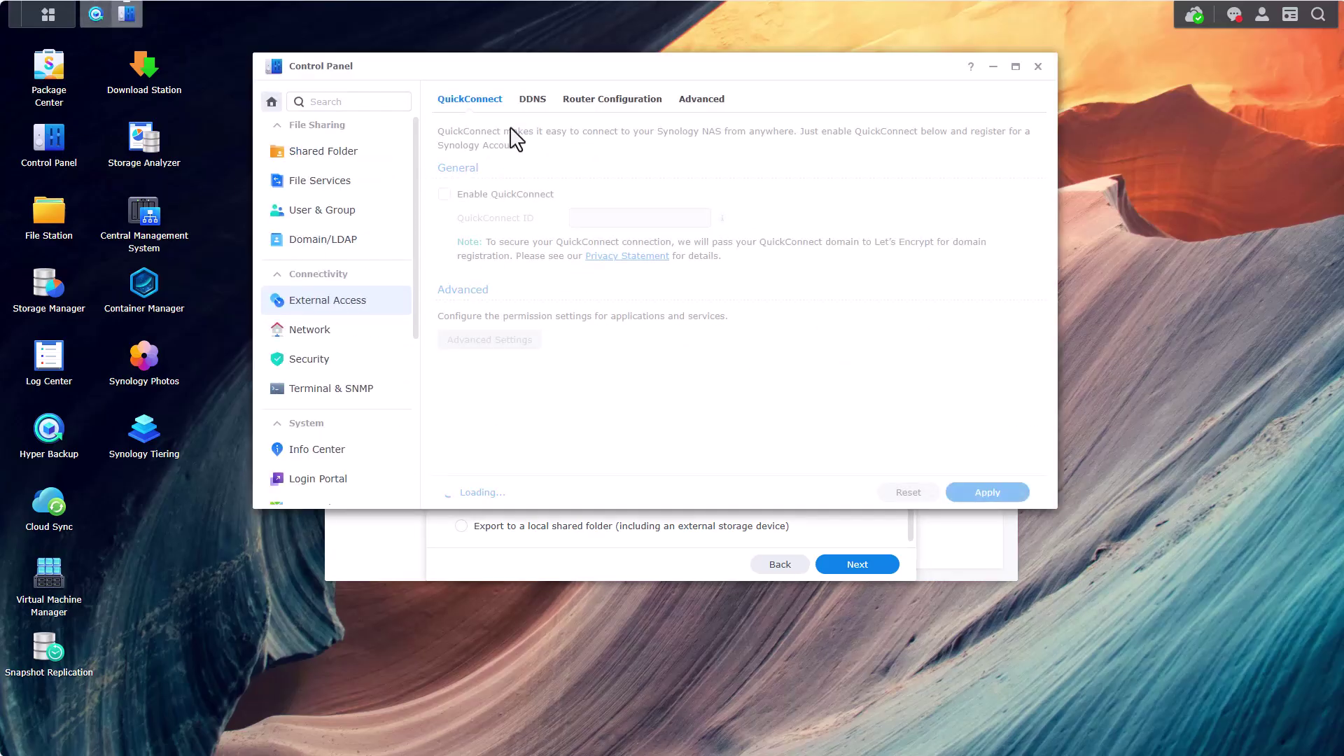
{"action": "left_click", "coordinate": [532, 102]}
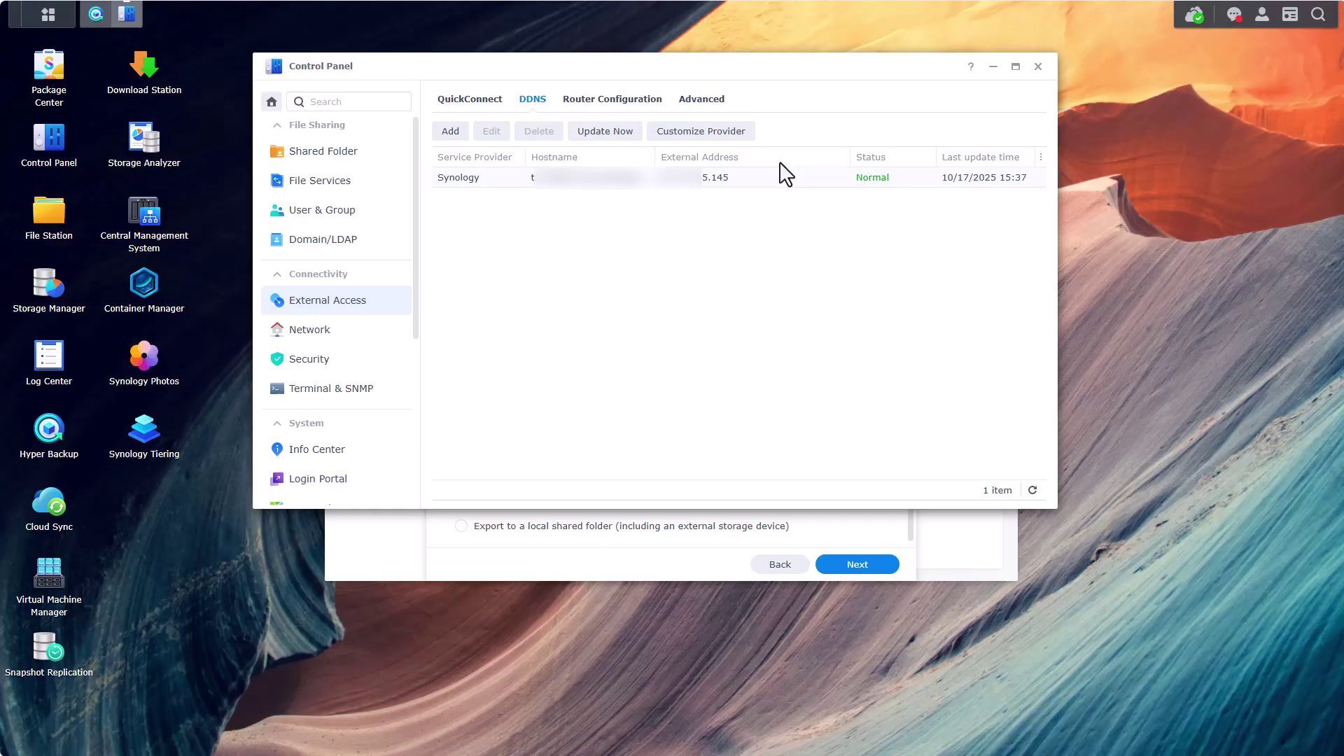
{"action": "left_click", "coordinate": [1038, 67]}
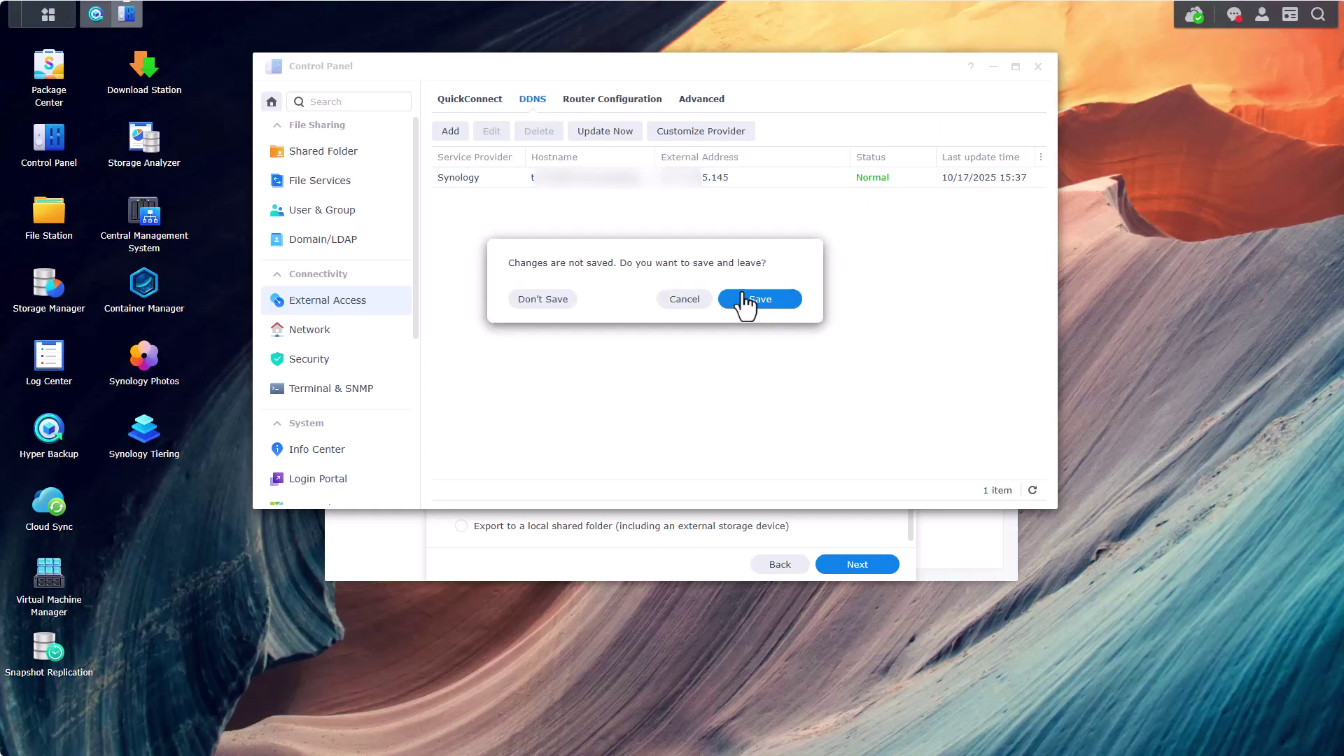
{"action": "left_click", "coordinate": [559, 301]}
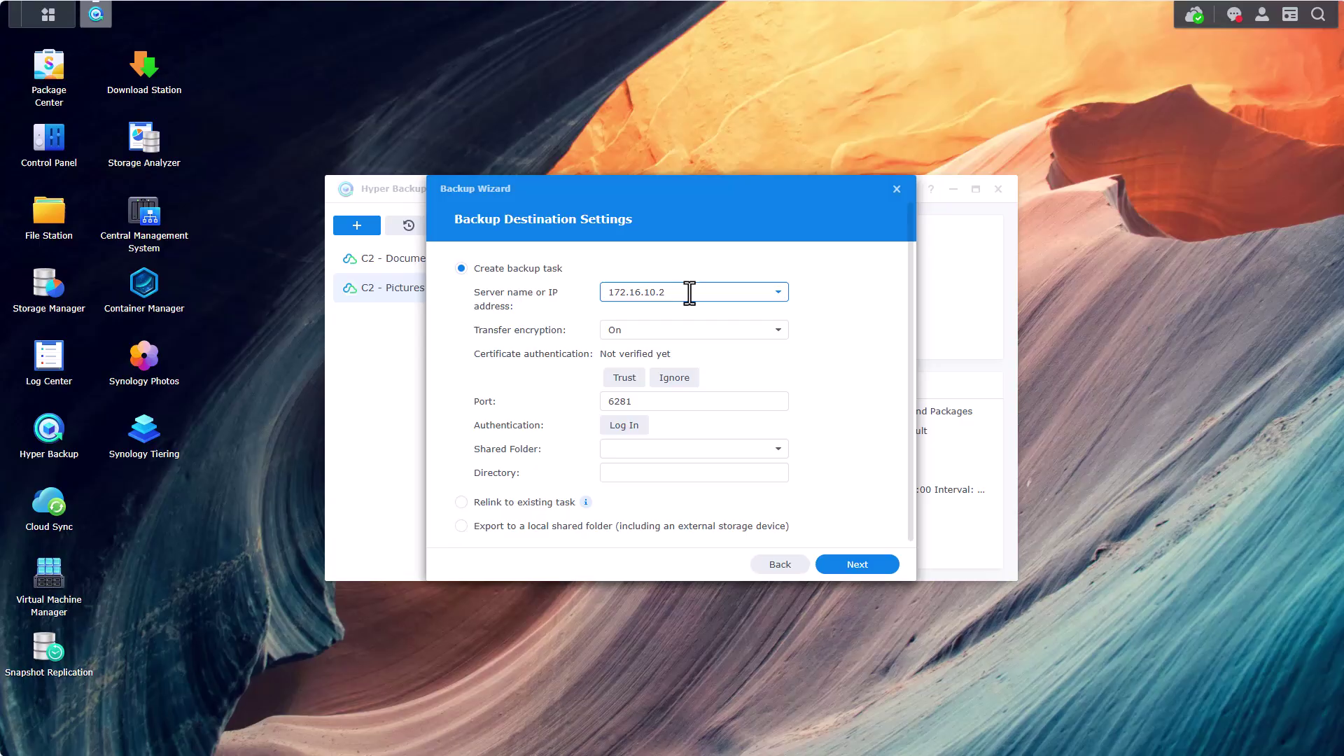
- Trust the remote NAS certificate, log in with the saved admin password, and pick the Hyper Backup shared folder
{"action": "left_click", "coordinate": [616, 381]}
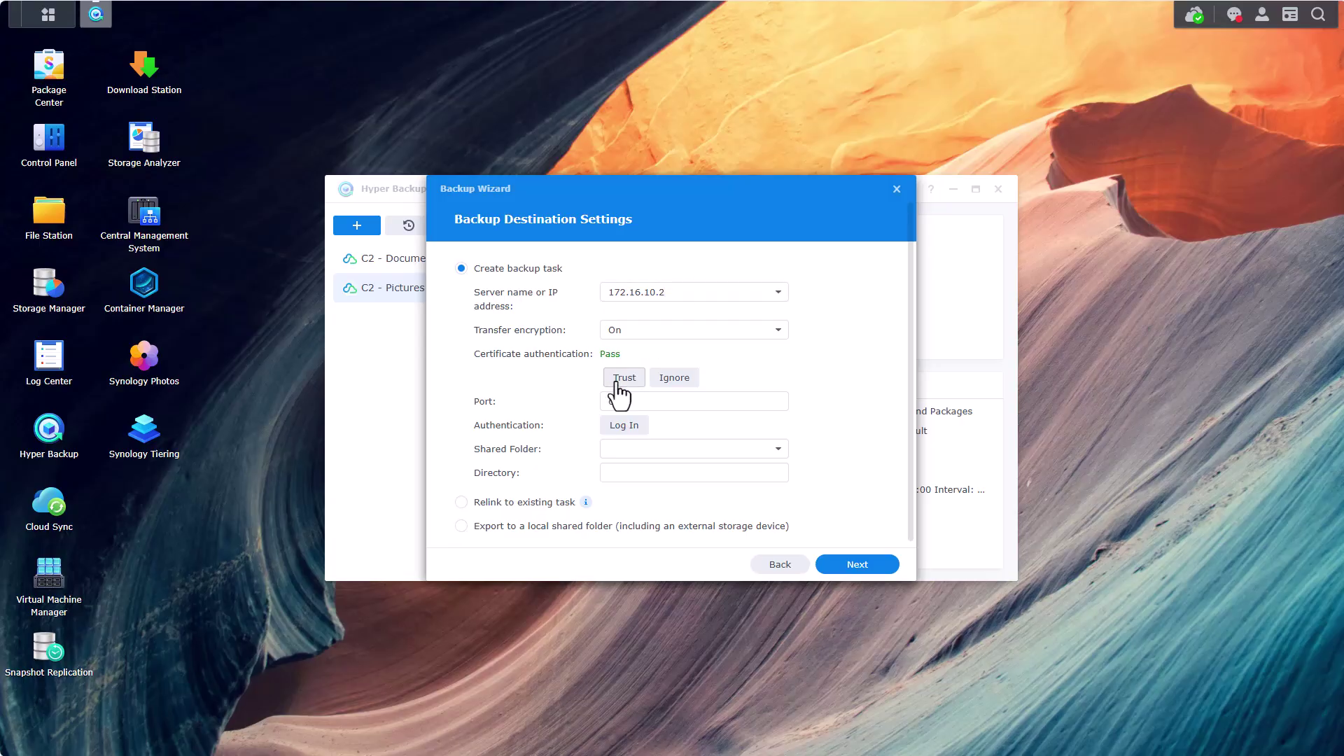
{"action": "left_click", "coordinate": [622, 426]}
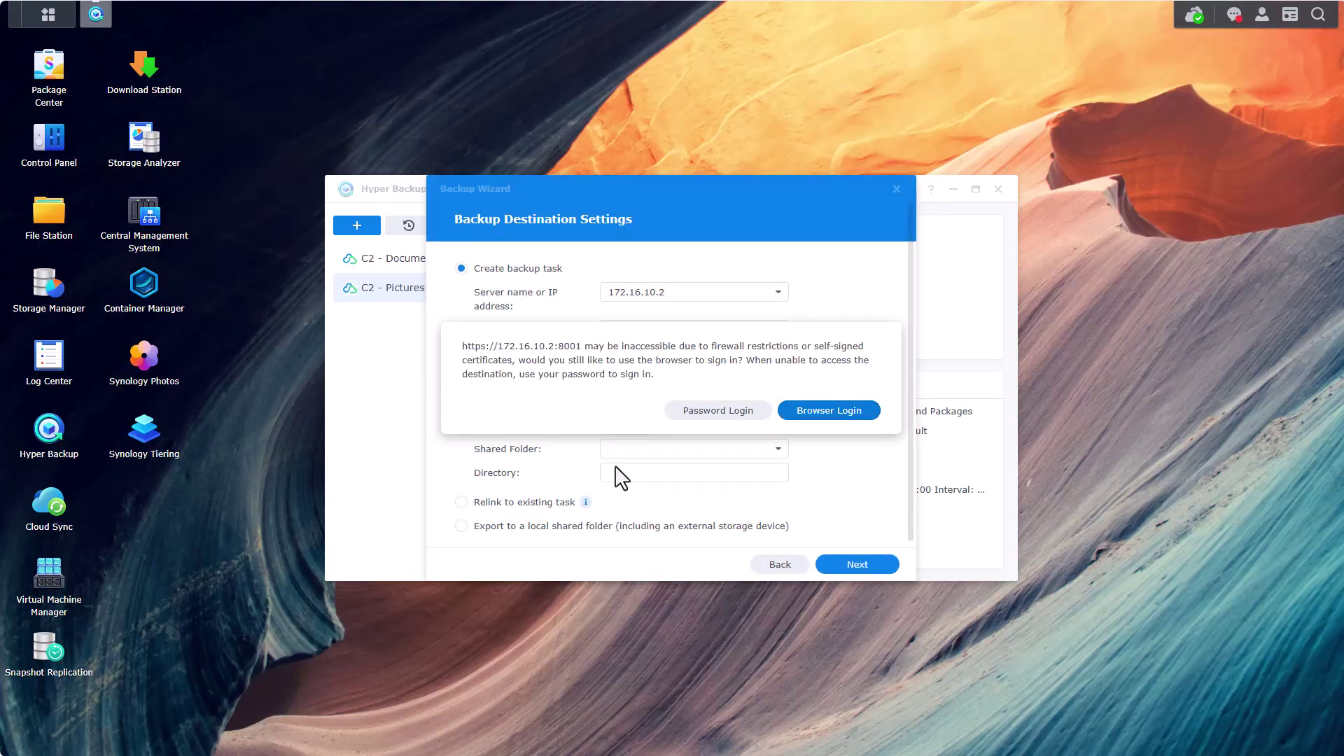
{"action": "left_click", "coordinate": [714, 414]}
{"action": "left_click", "coordinate": [711, 374]}
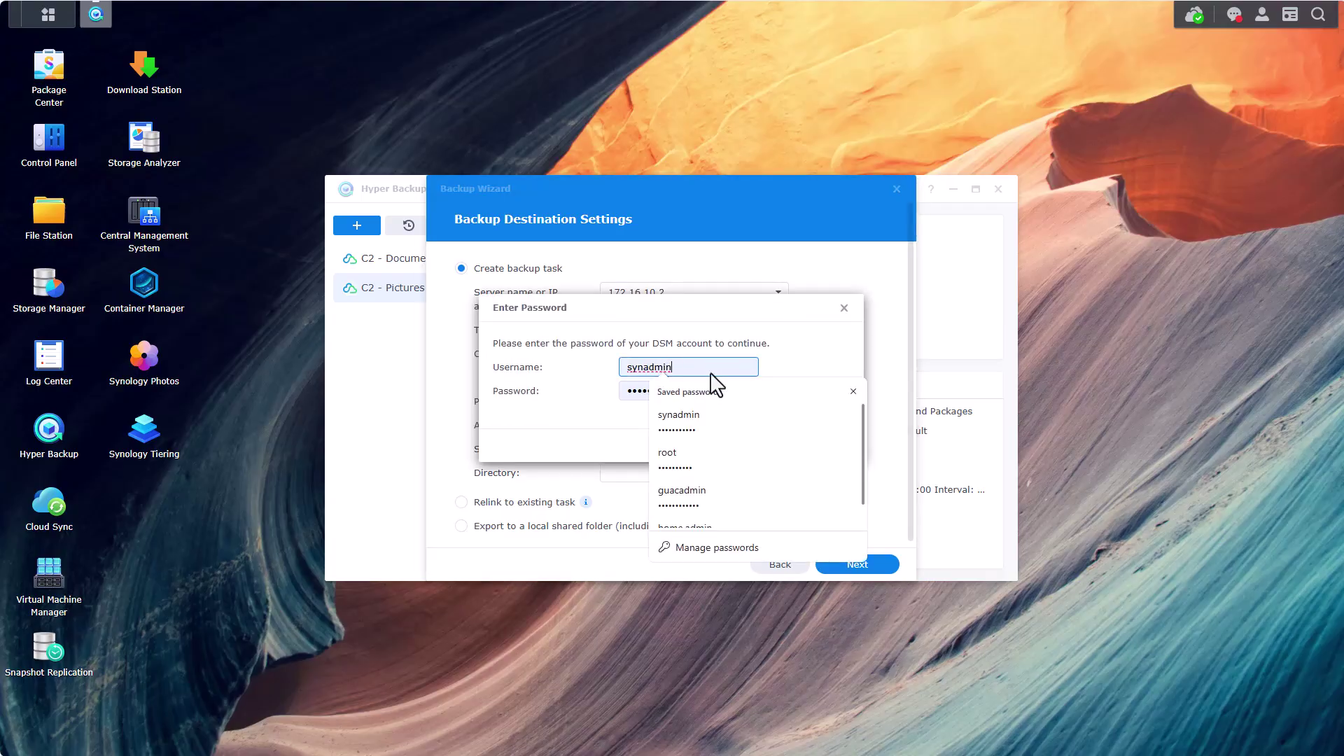
{"action": "left_click", "coordinate": [777, 369]}
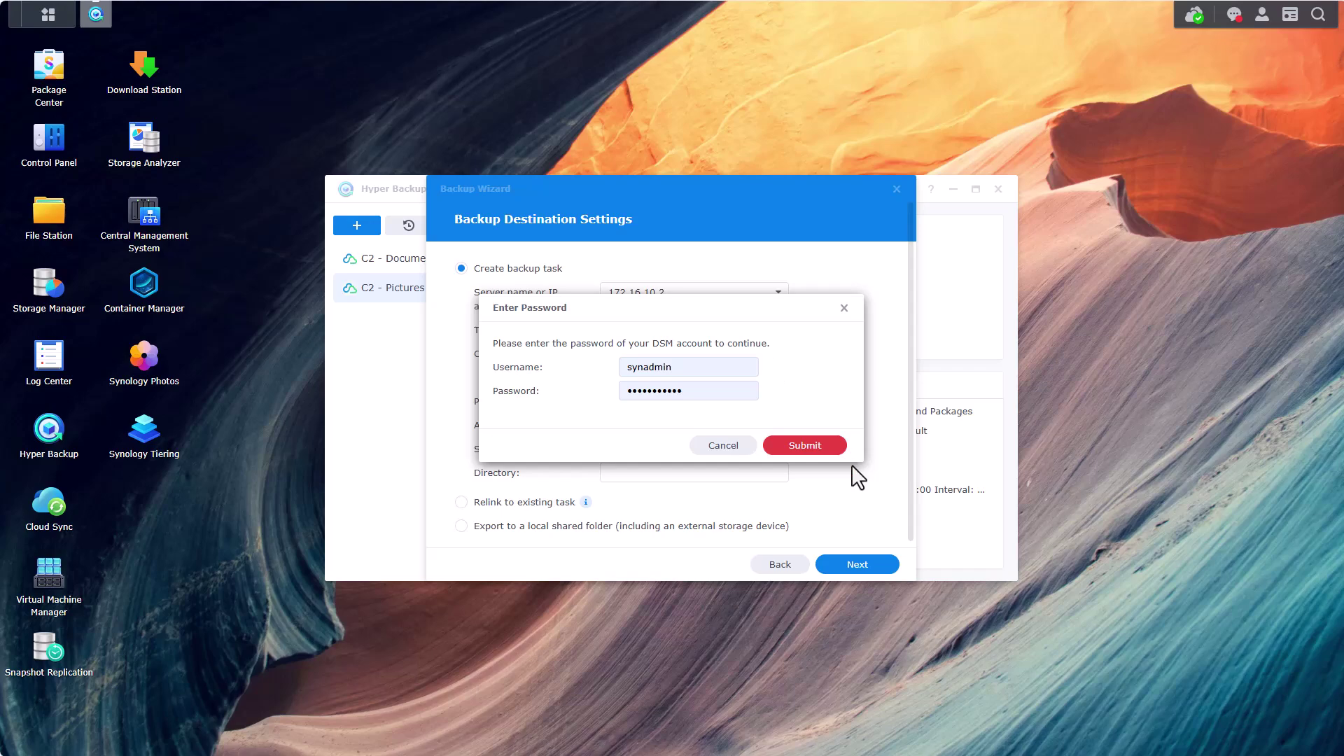
{"action": "left_click", "coordinate": [821, 448]}
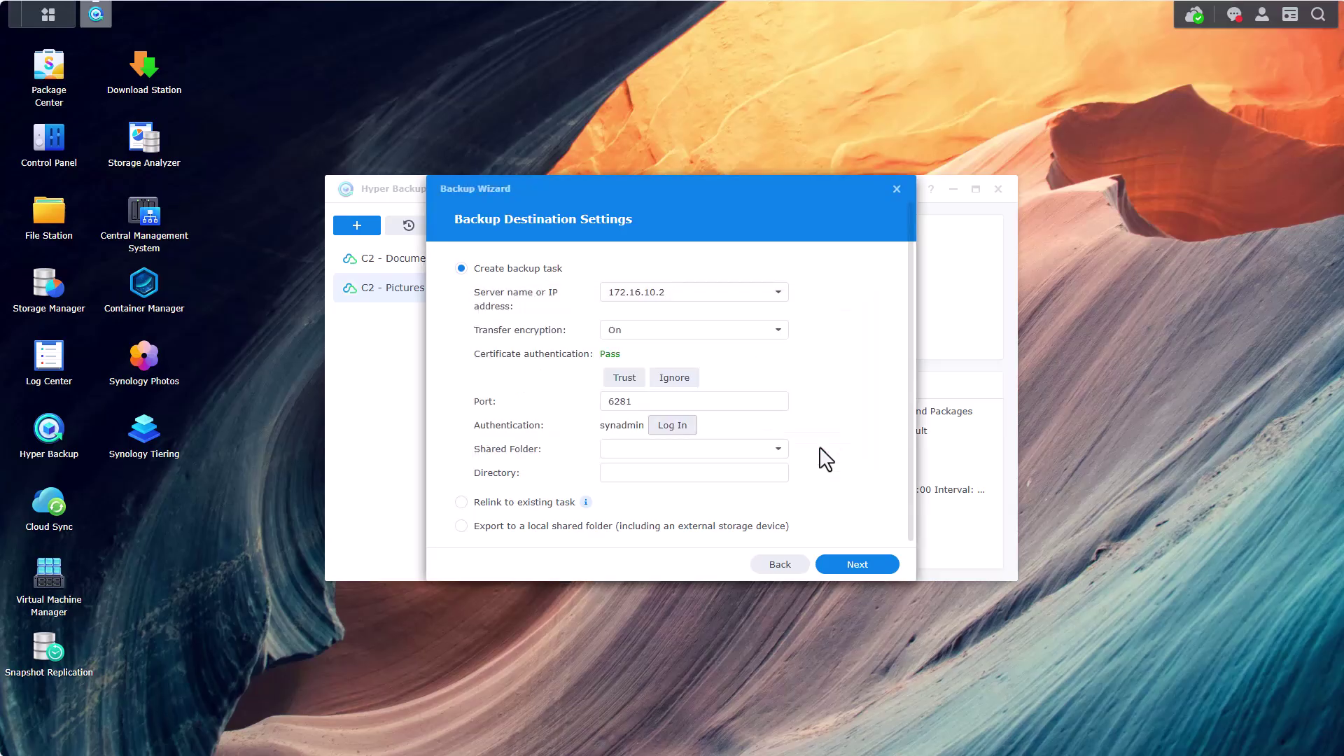
{"action": "left_click", "coordinate": [777, 452]}
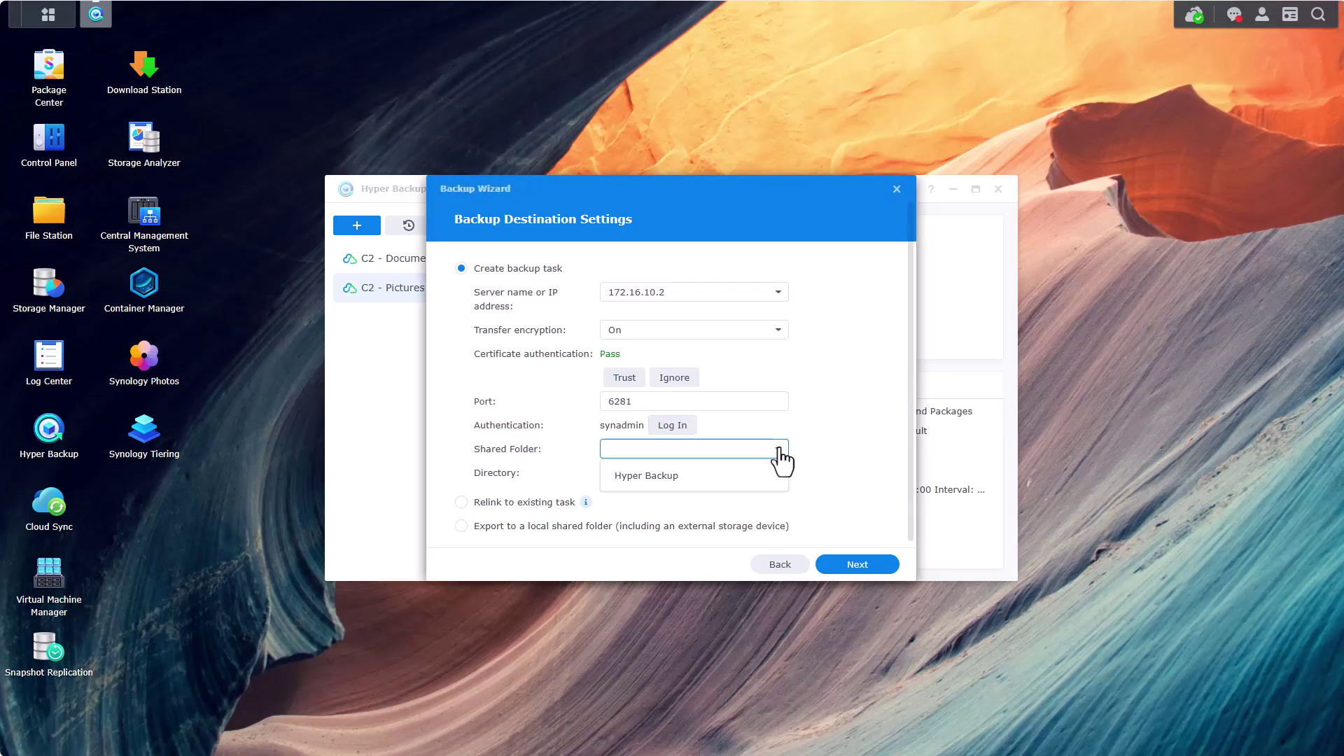
{"action": "left_click", "coordinate": [726, 476]}
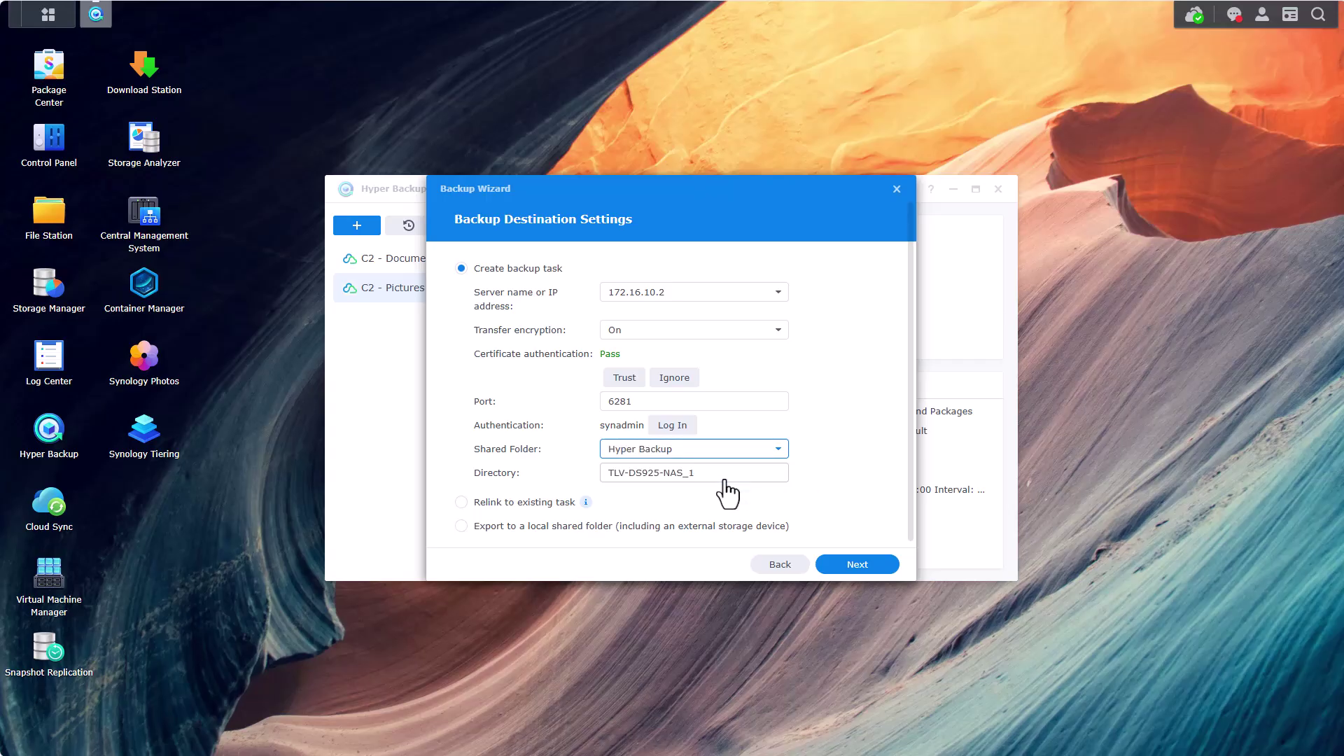
- Back up only the Data Center folder, skip application backup, and enter 'Backup' as the task name
{"action": "left_click", "coordinate": [866, 566]}
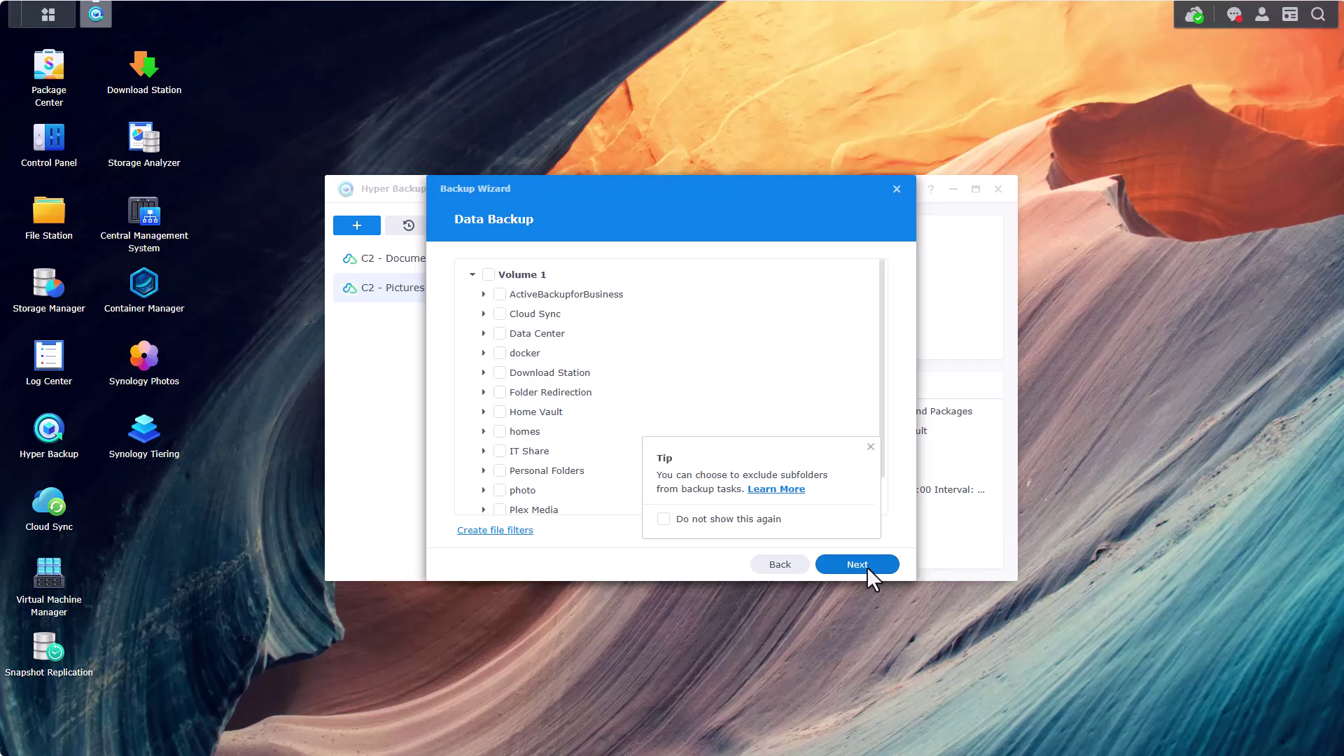
{"action": "left_click", "coordinate": [871, 446]}
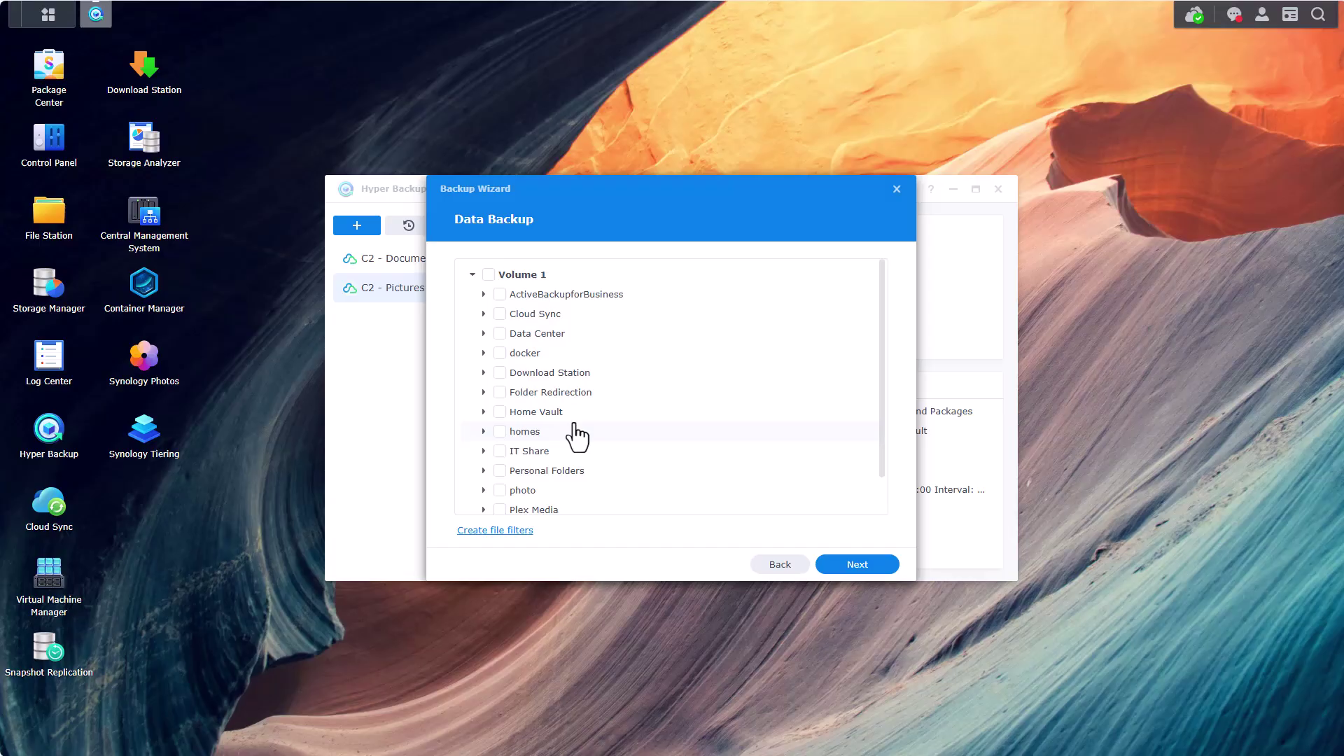
{"action": "left_click", "coordinate": [501, 334]}
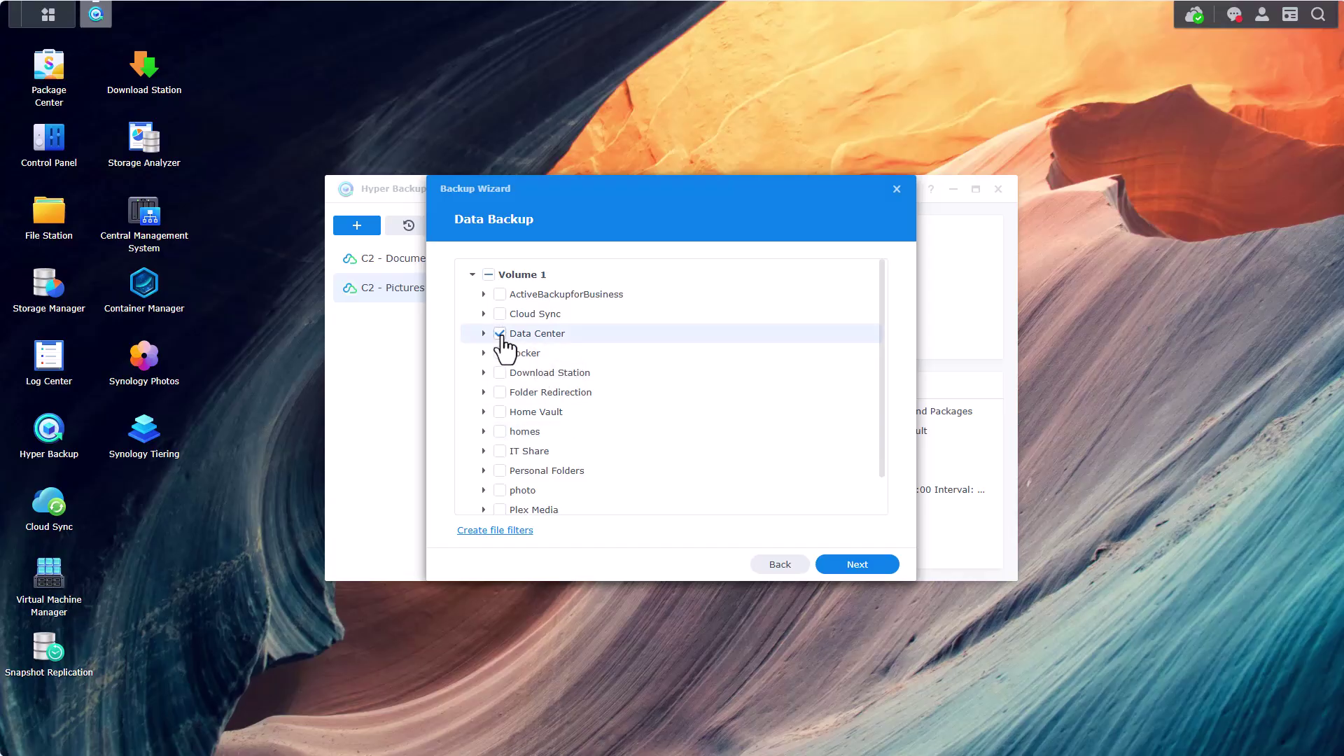
{"action": "left_click", "coordinate": [868, 567]}
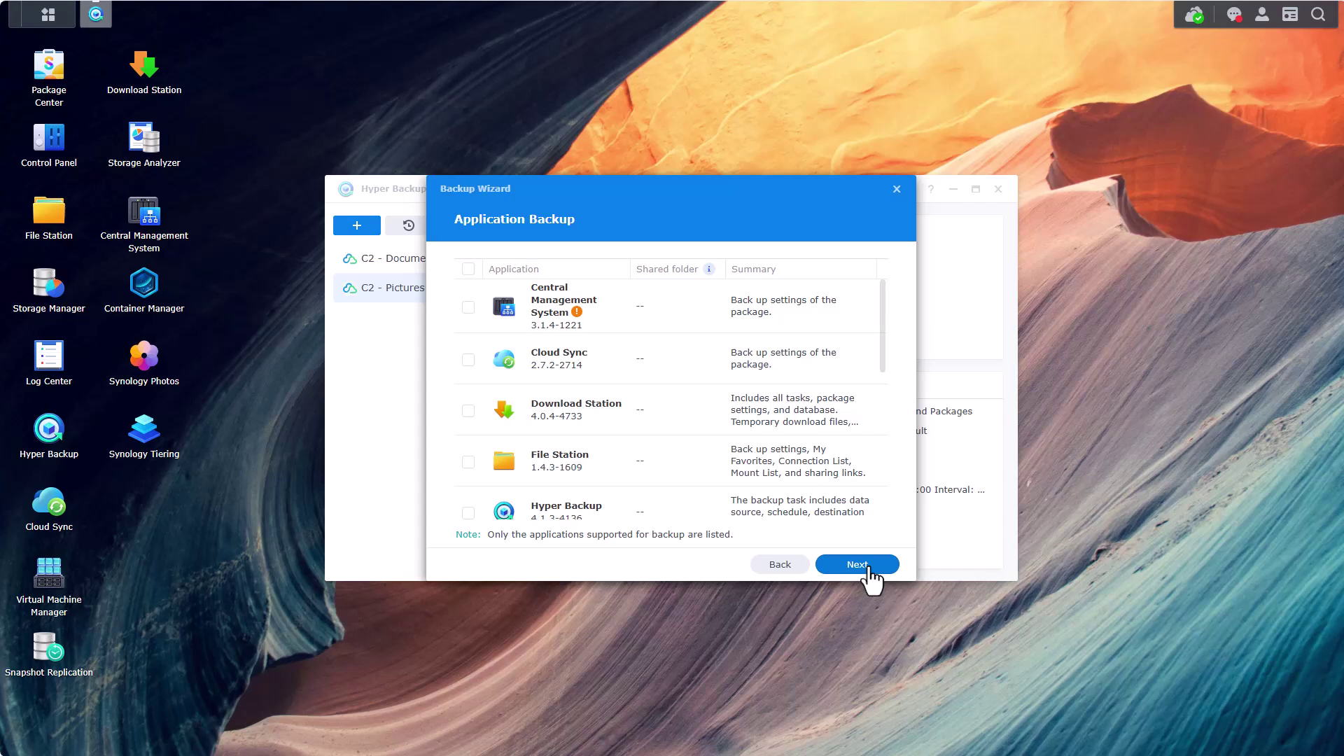
{"action": "left_click", "coordinate": [868, 565]}
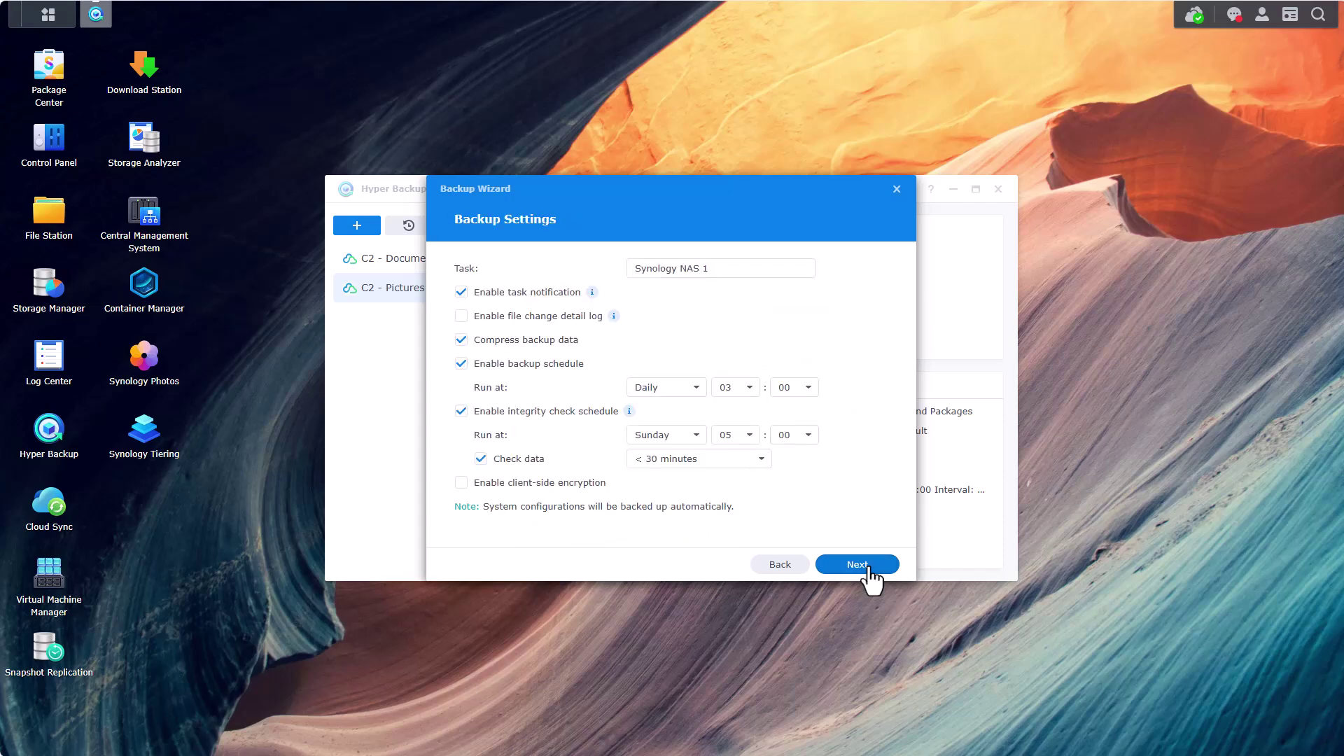
{"action": "left_click_drag", "start_coordinate": [759, 273], "coordinate": [523, 280]}
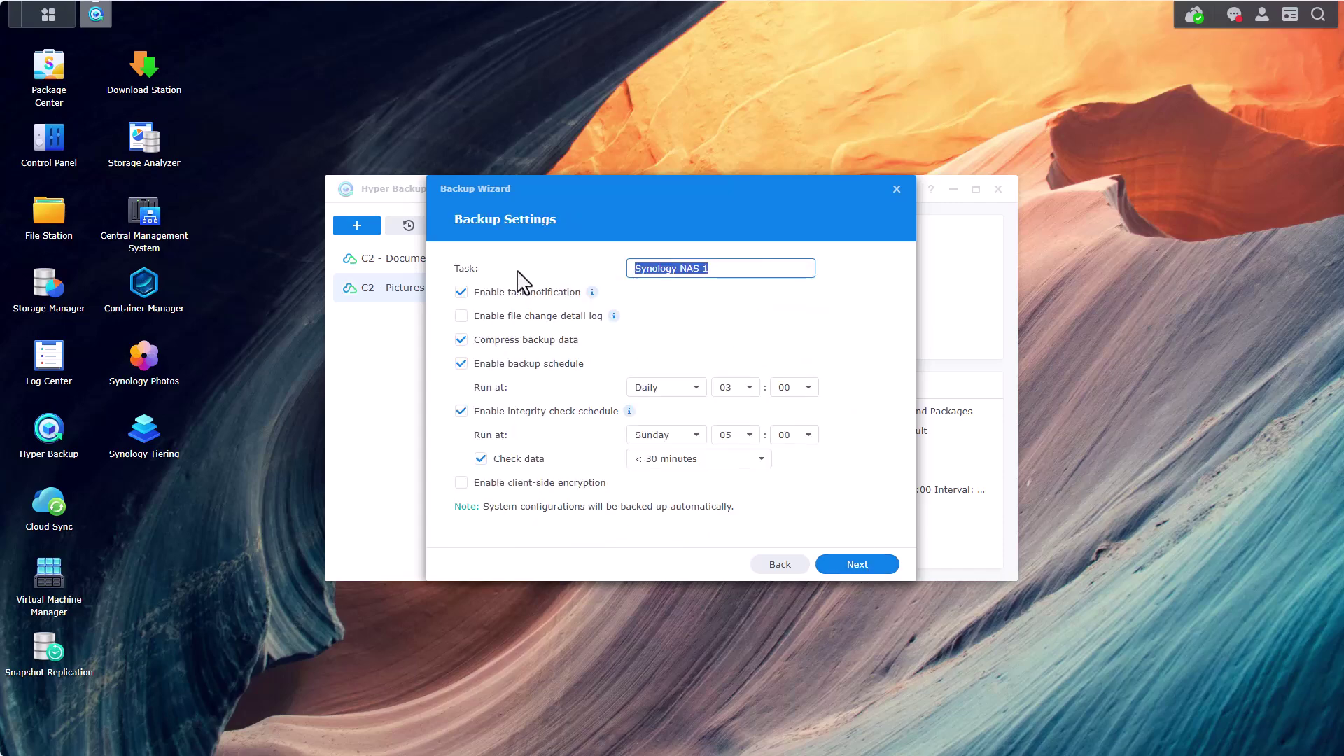
{"action": "type", "text": "Backup"}
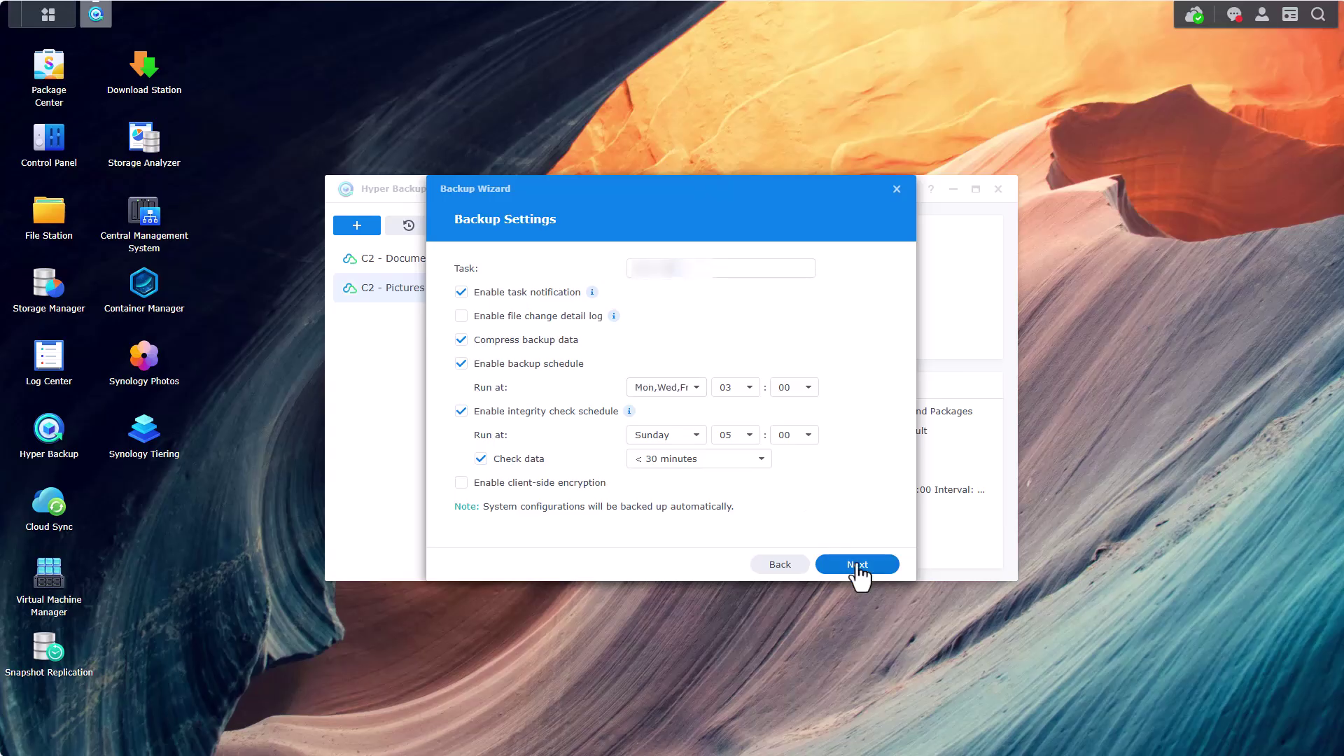
- Limit rotation to 5 kept versions, finish the wizard, and decline backing up now
{"action": "left_click", "coordinate": [858, 565]}
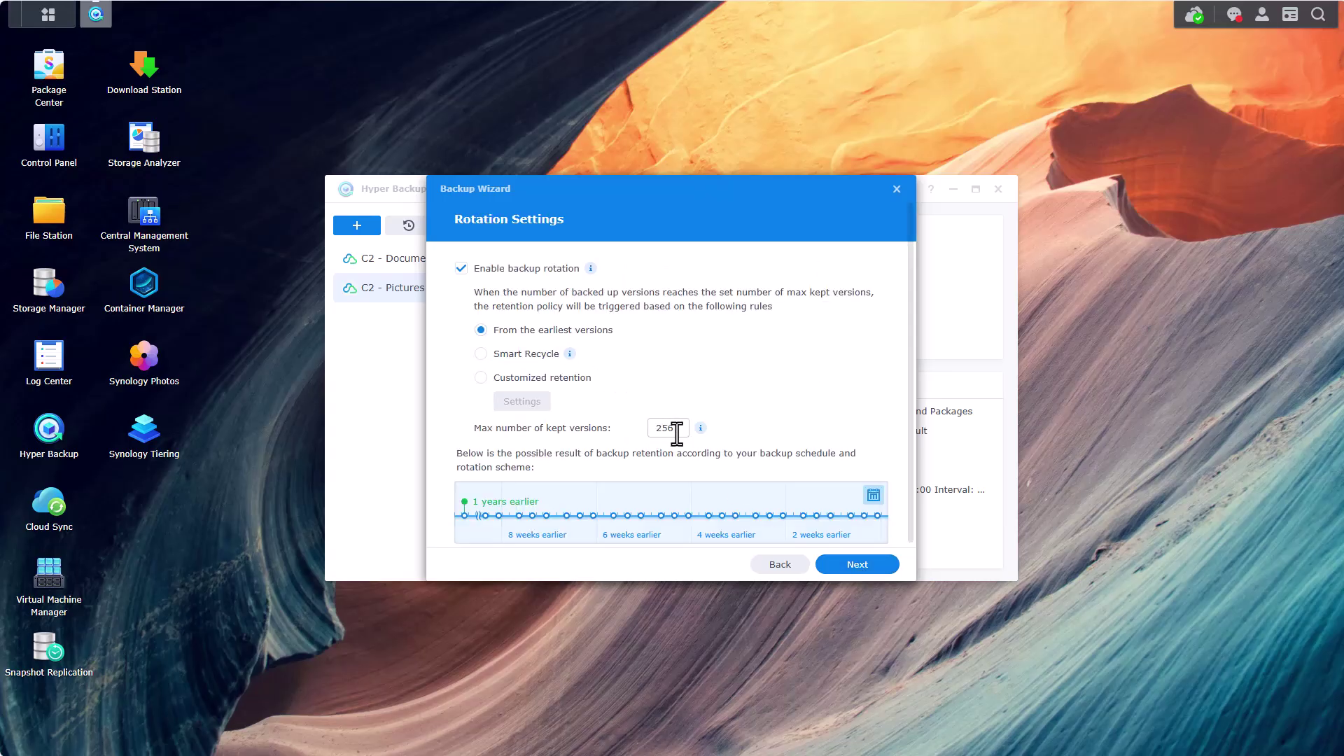
{"action": "left_click_drag", "start_coordinate": [676, 433], "coordinate": [650, 434]}
{"action": "type", "text": "5"}
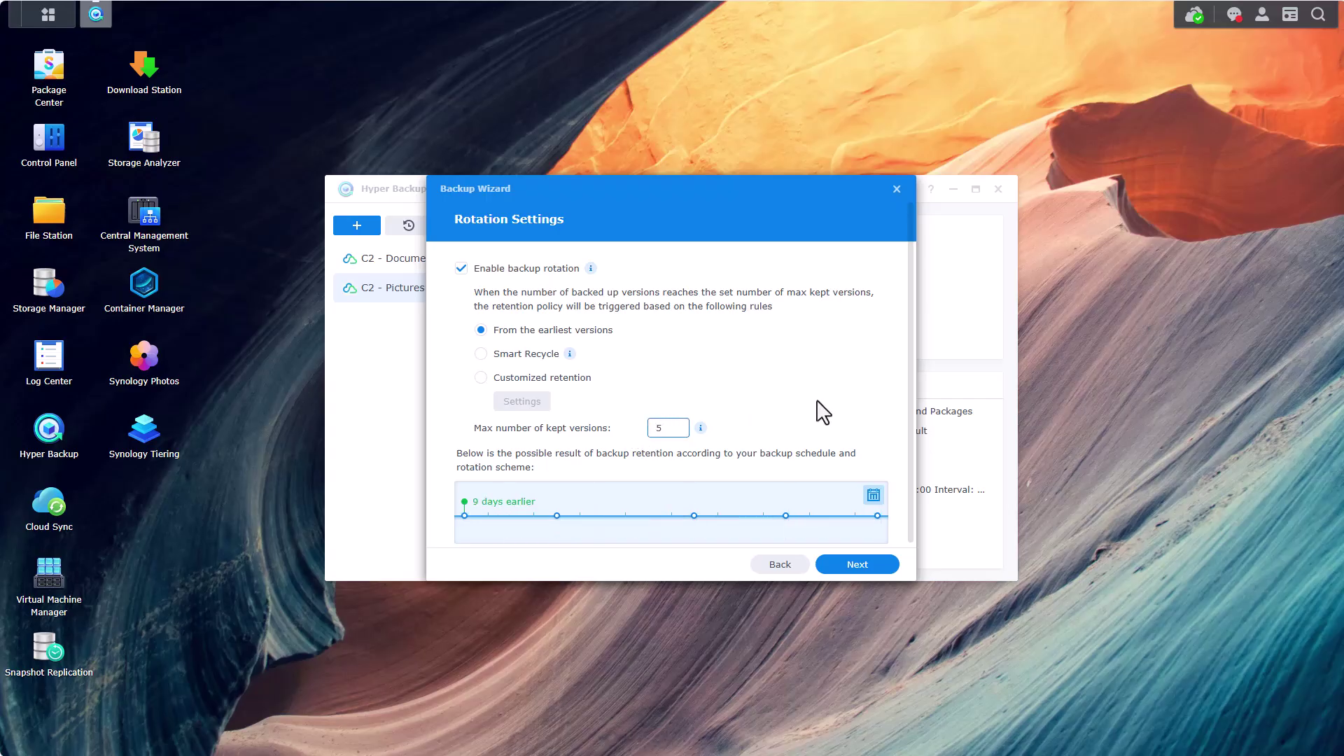
{"action": "left_click", "coordinate": [858, 566]}
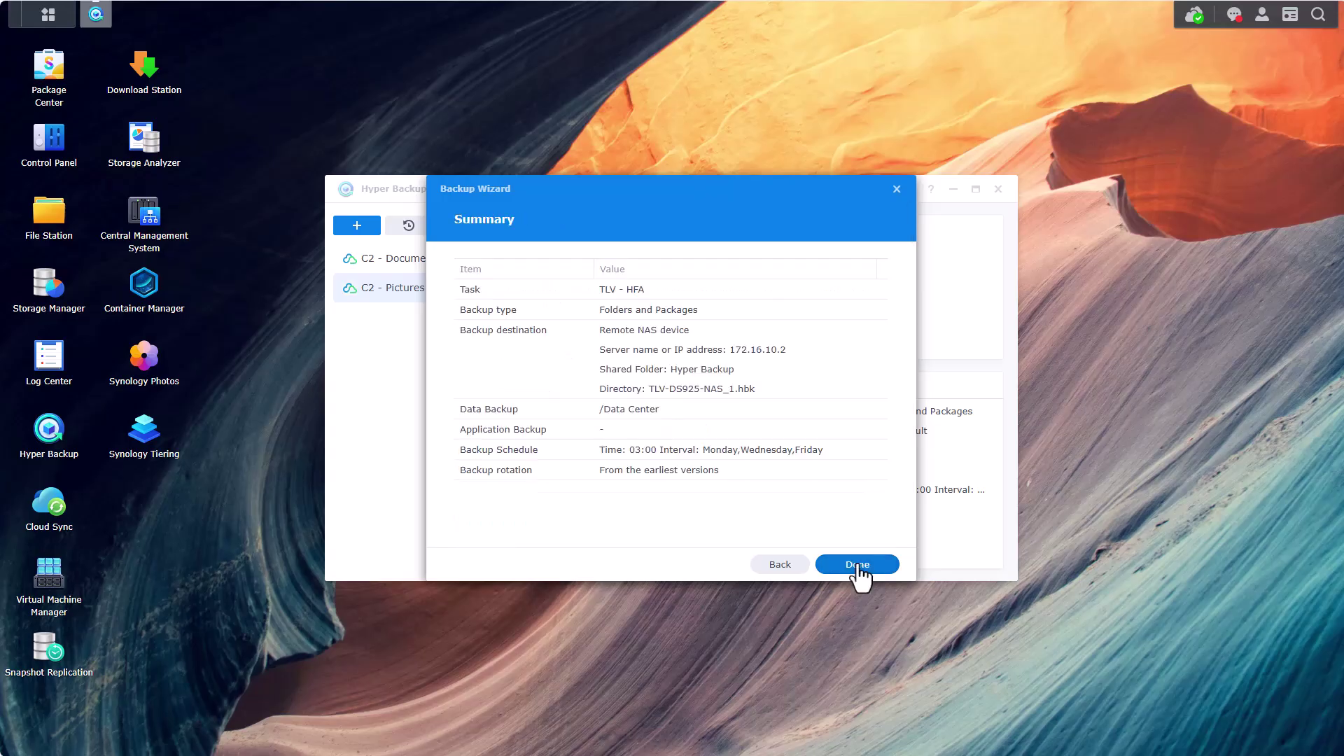
{"action": "left_click", "coordinate": [860, 566]}
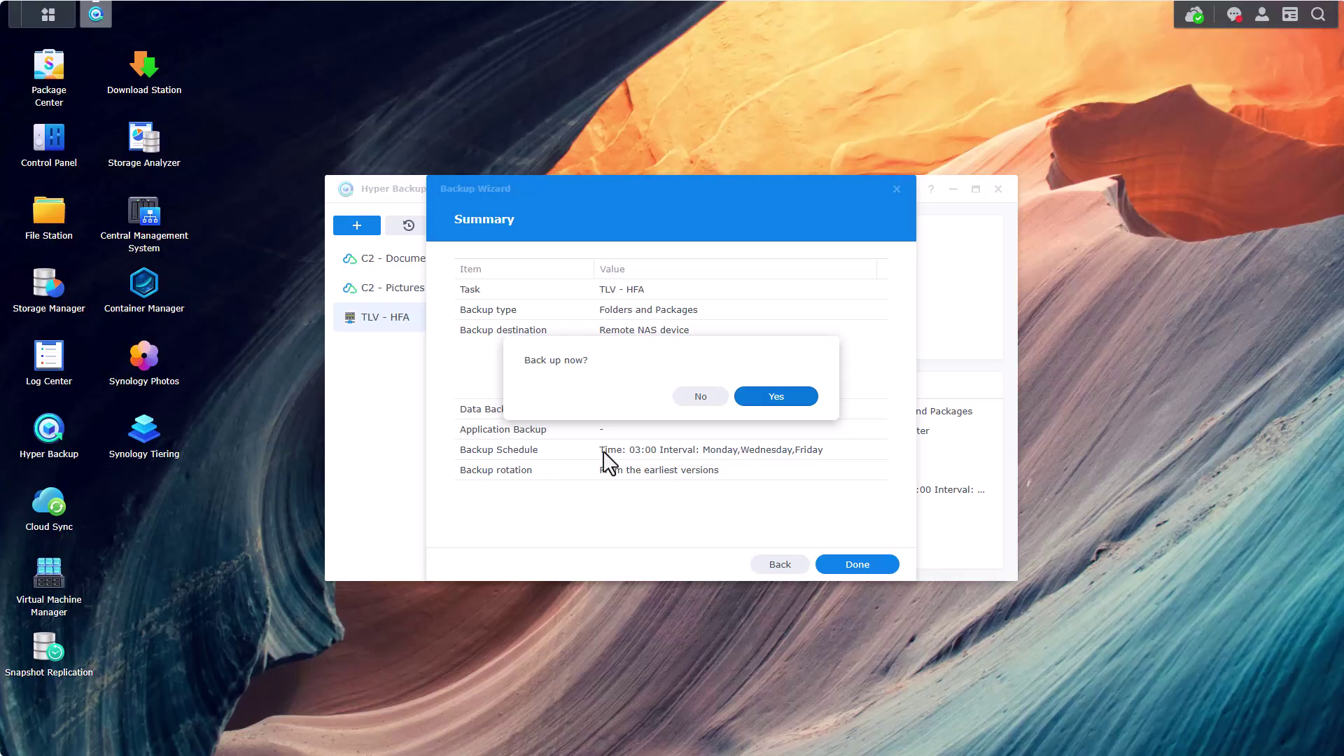
{"action": "left_click", "coordinate": [721, 401]}
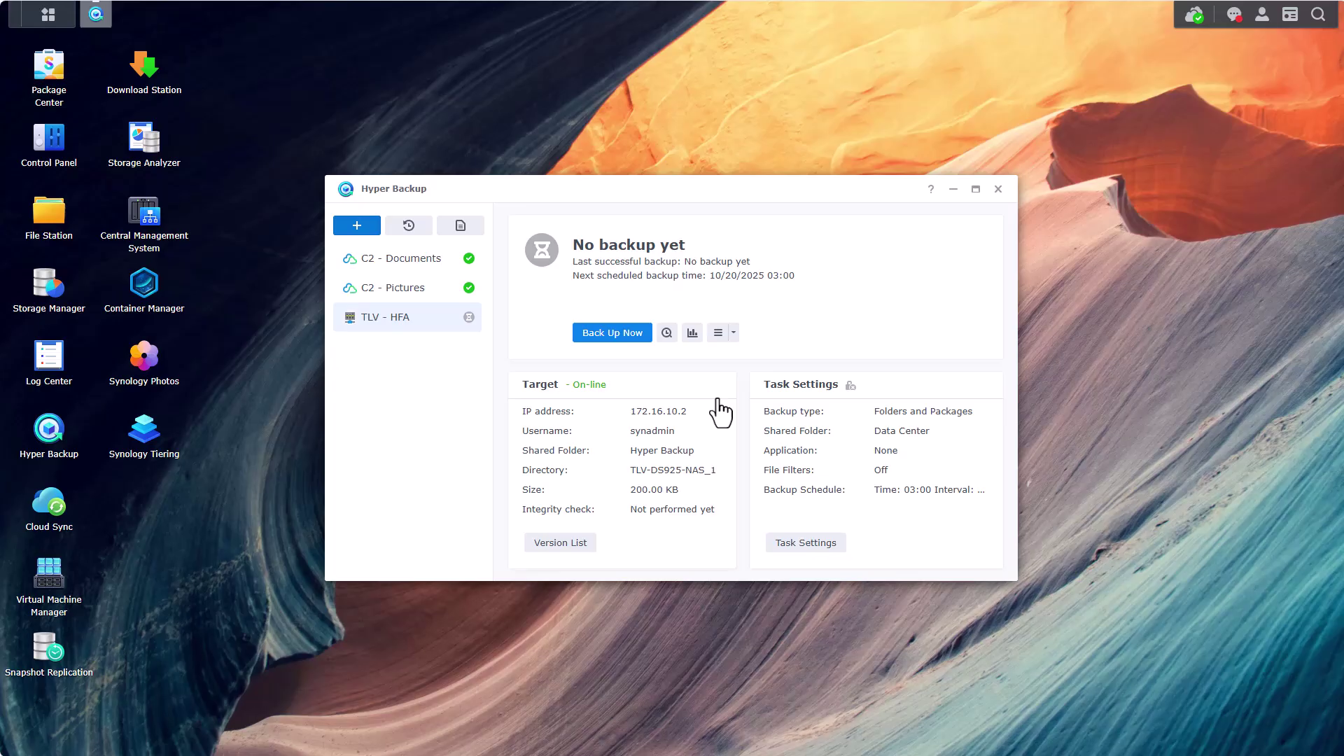